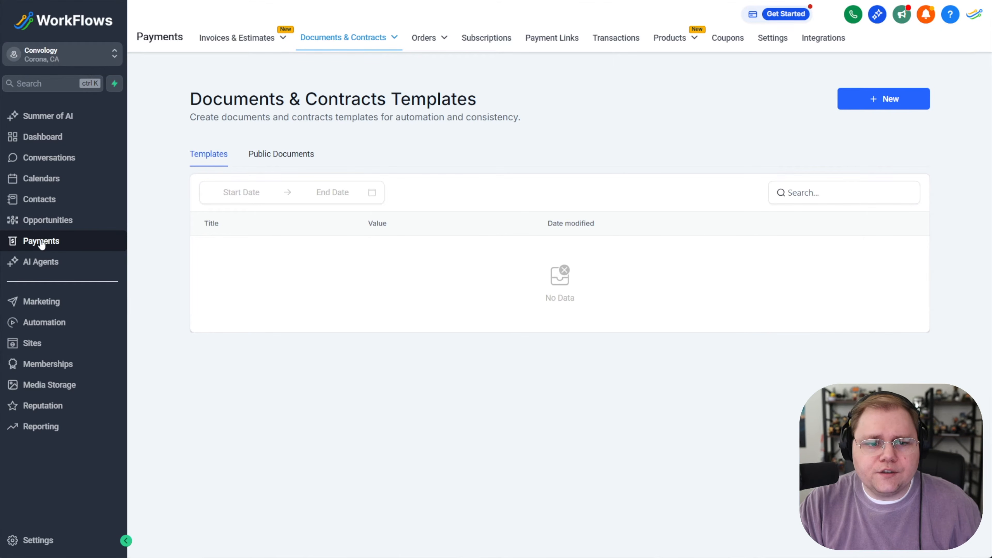
Step: Start a new document by importing from the template library of Documents & Contracts
mouse_move(363, 39)
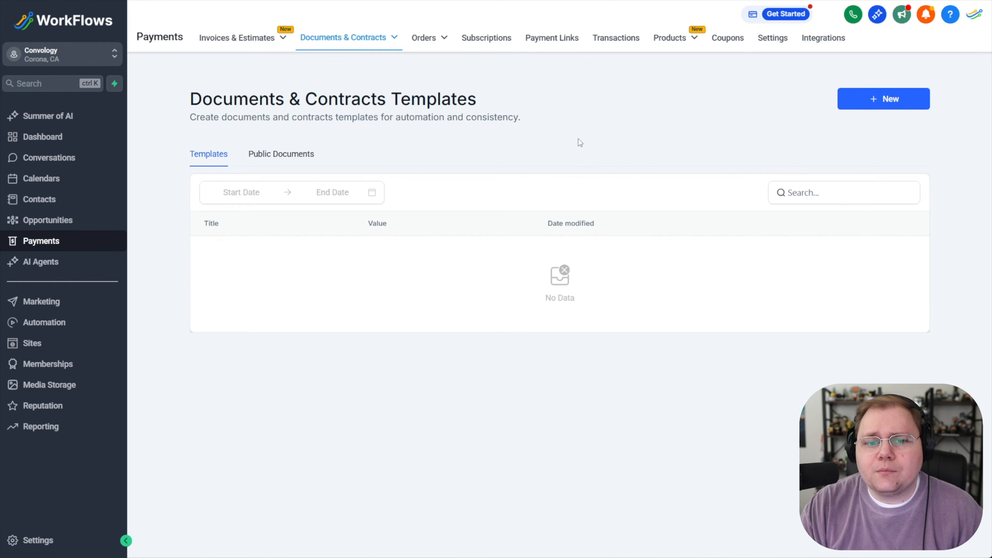
left_click(884, 99)
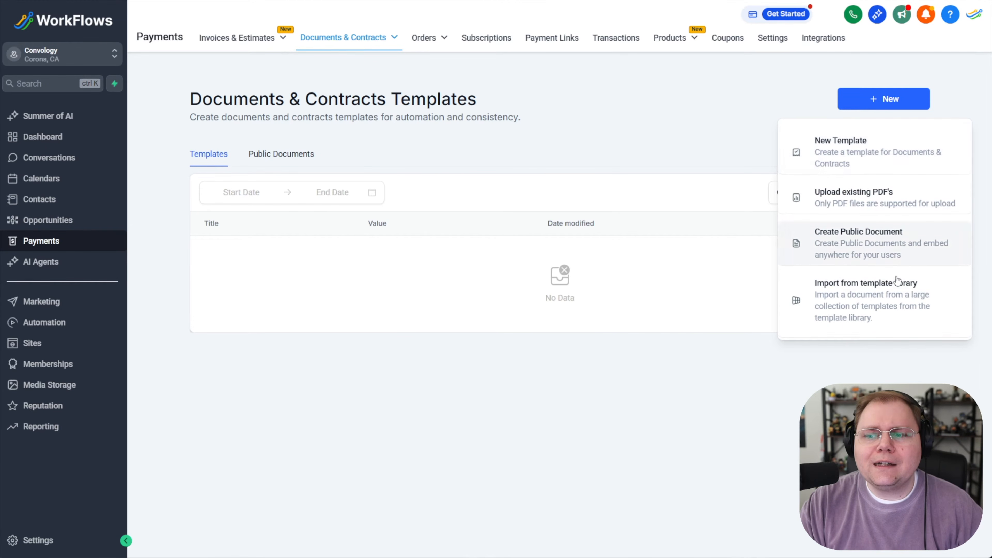
left_click(870, 300)
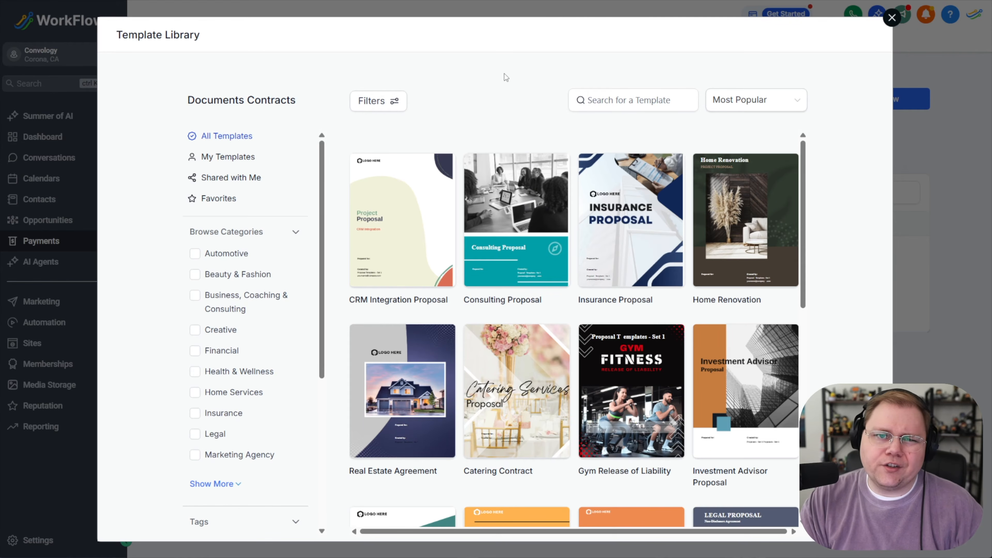
Step: Look through the available document and contract templates in the library for a suitable proposal
mouse_move(562, 175)
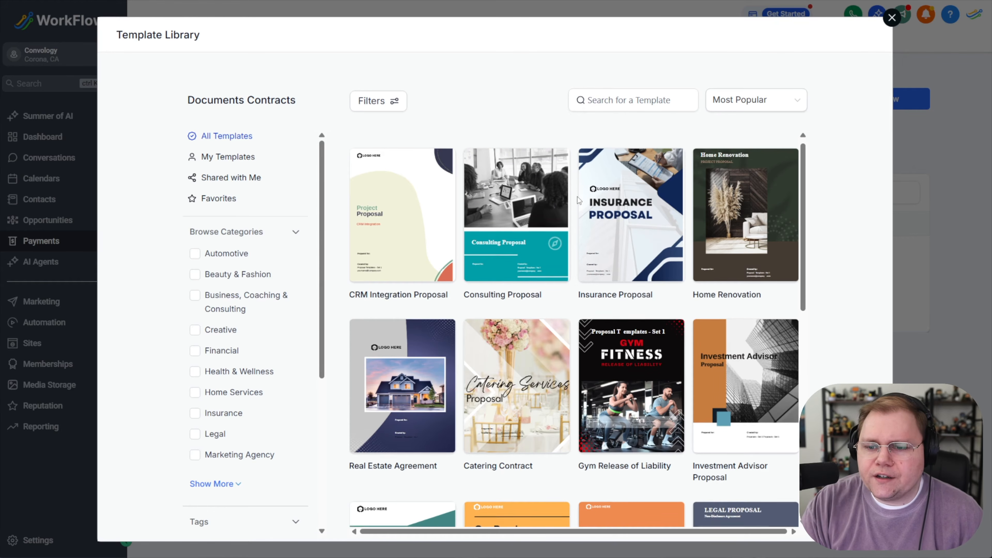
scroll(573, 219, "down", 5)
mouse_move(579, 229)
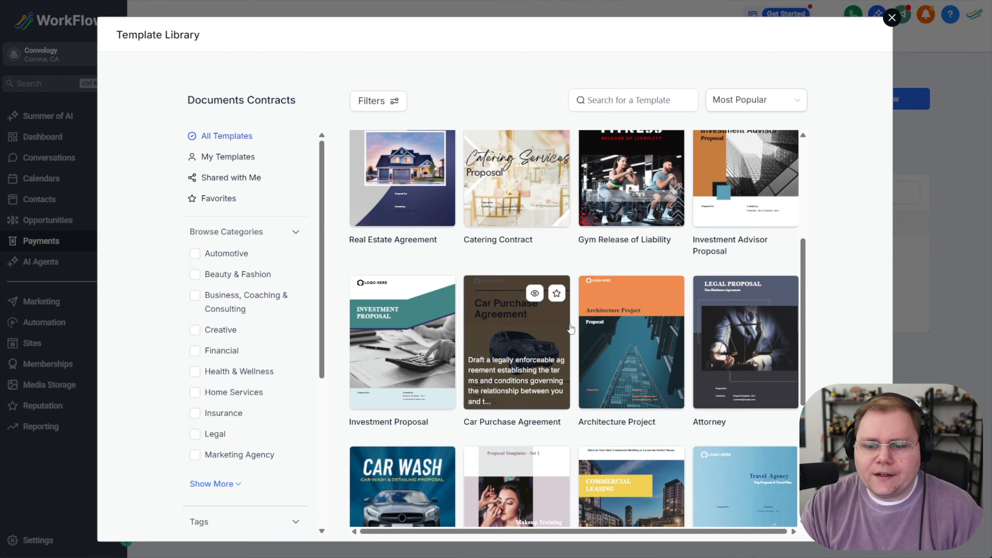
mouse_move(584, 323)
scroll(575, 270, "up", 2)
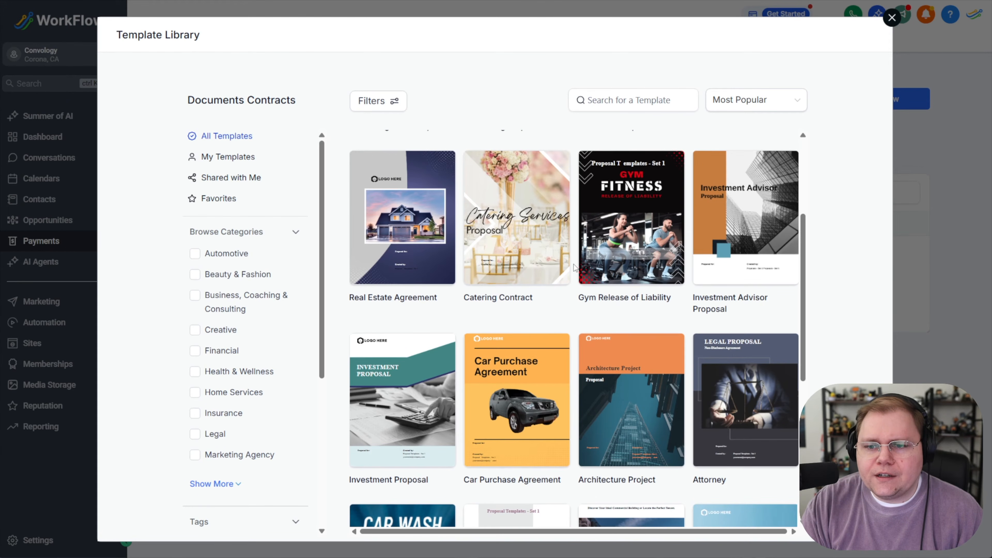
mouse_move(549, 270)
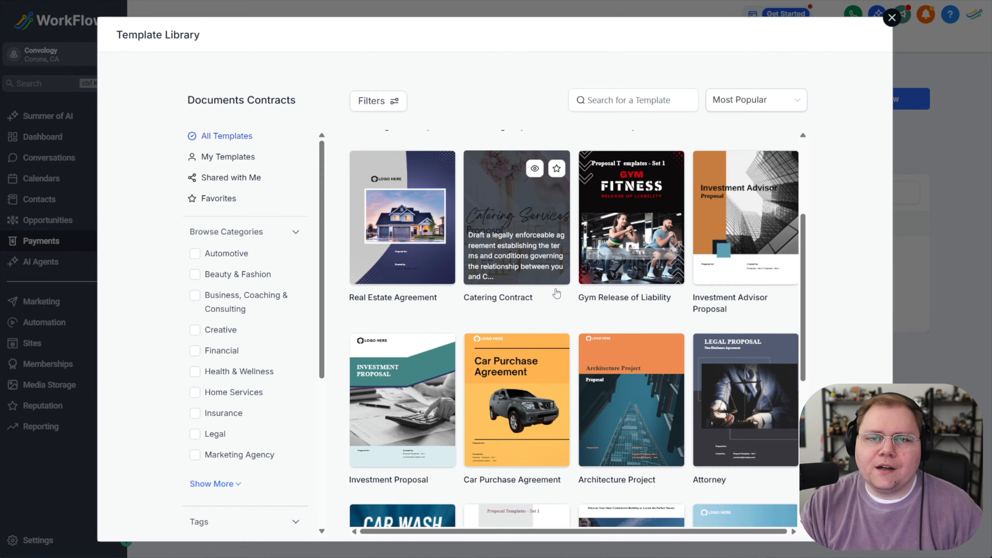
scroll(566, 301, "down", 1)
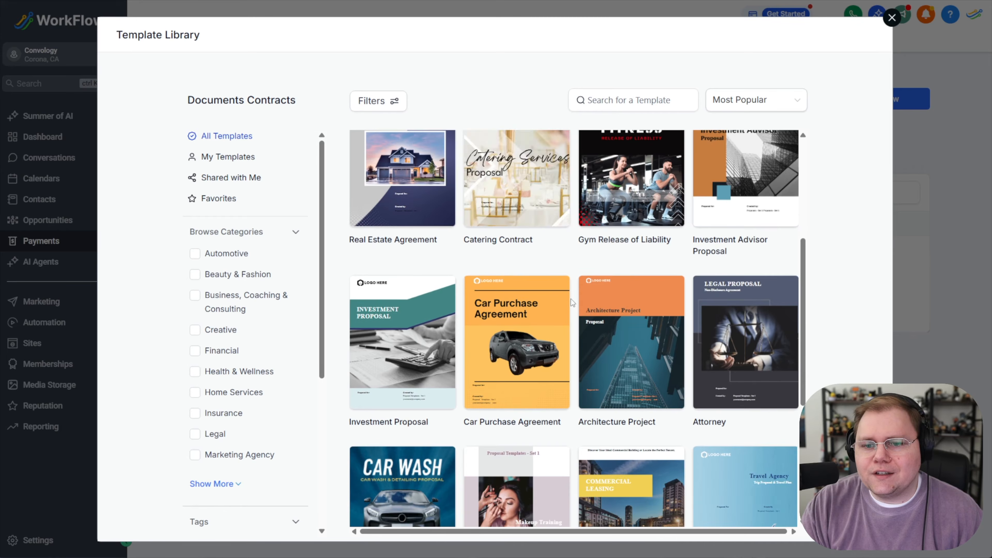
scroll(570, 302, "up", 4)
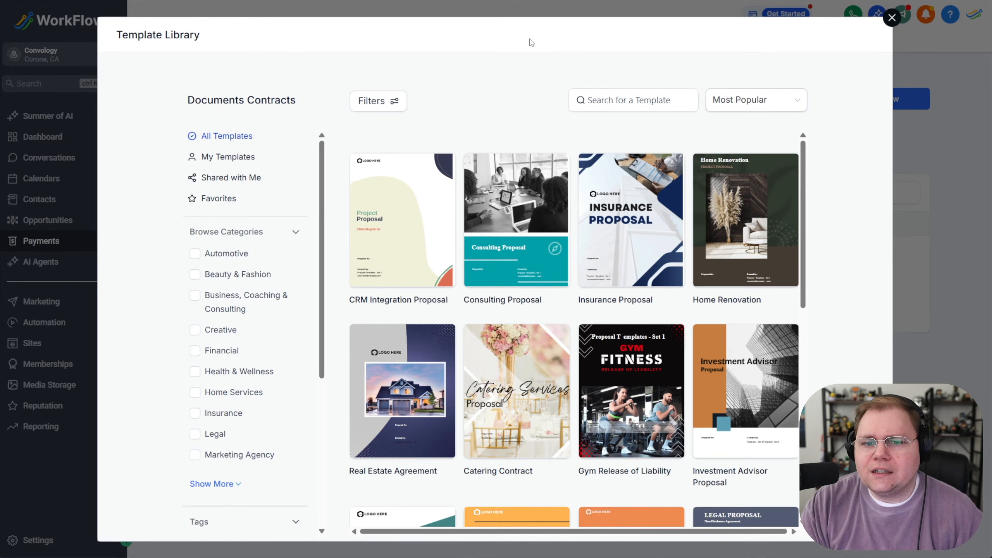
Step: Preview the CRM Integration Proposal template and continue with it into the document editor
mouse_move(406, 282)
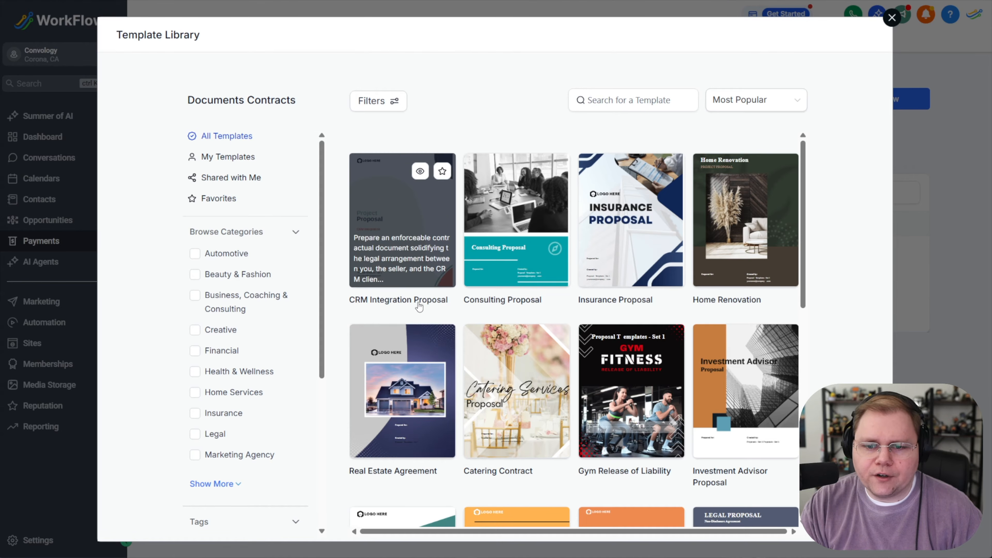
left_click(416, 175)
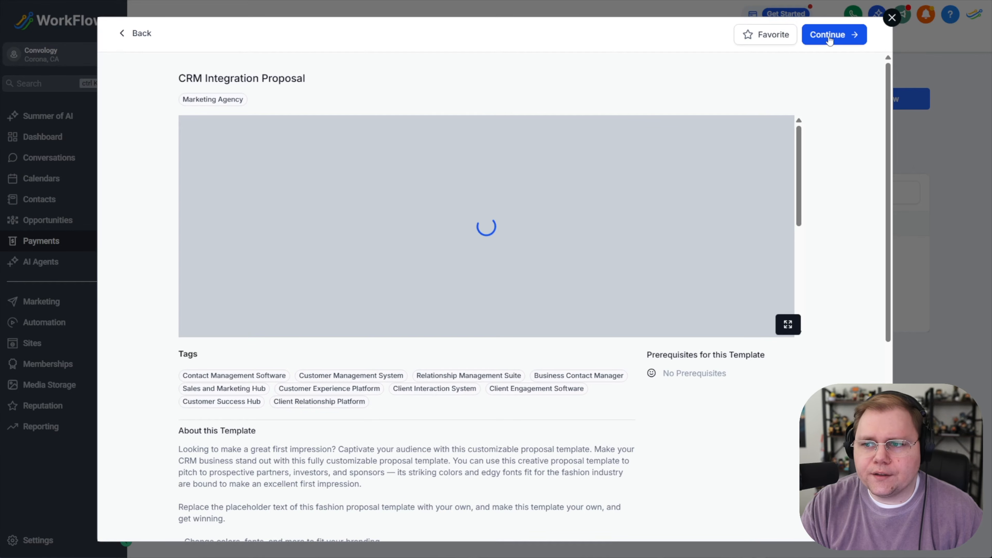
left_click(829, 37)
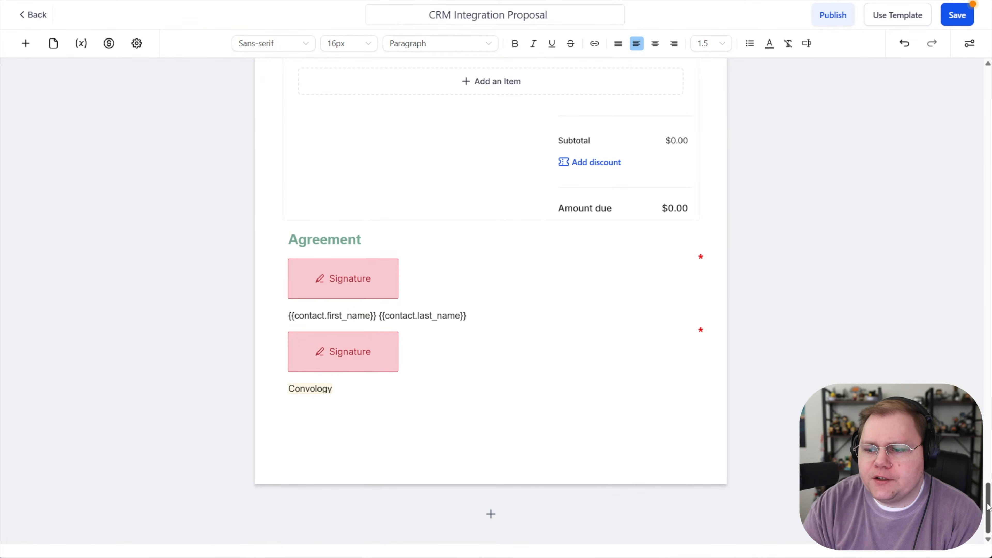
Step: Replace the "Project Proposal" heading on the cover page with "PROPOSAL"
left_click_drag(987, 506, 941, 51)
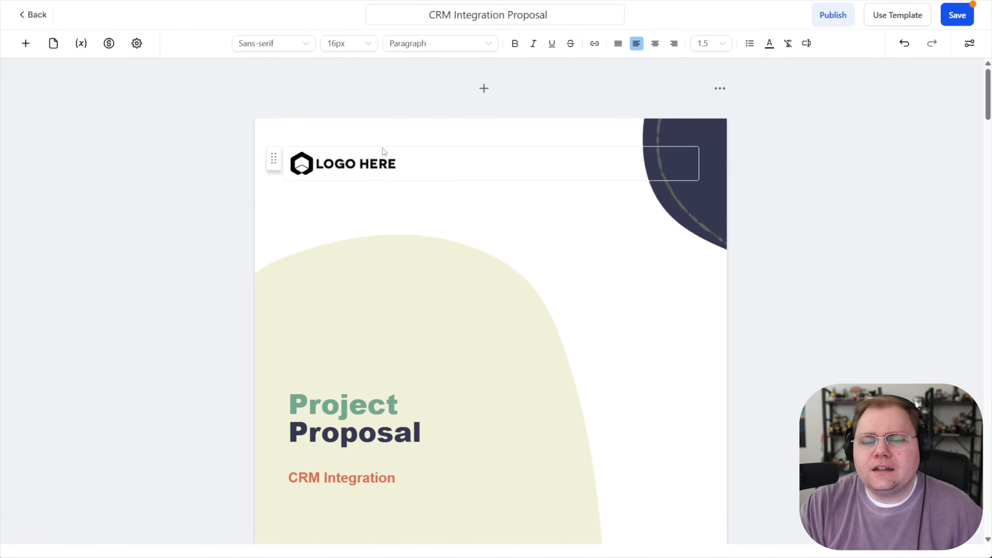
left_click(531, 221)
left_click(414, 434)
left_click_drag(415, 433, 290, 404)
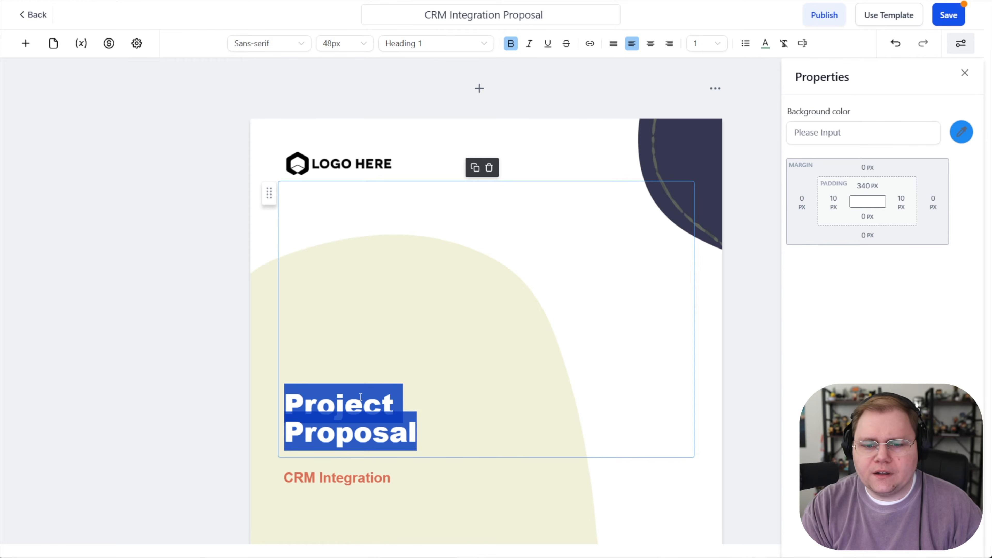
type("PROPOSAL")
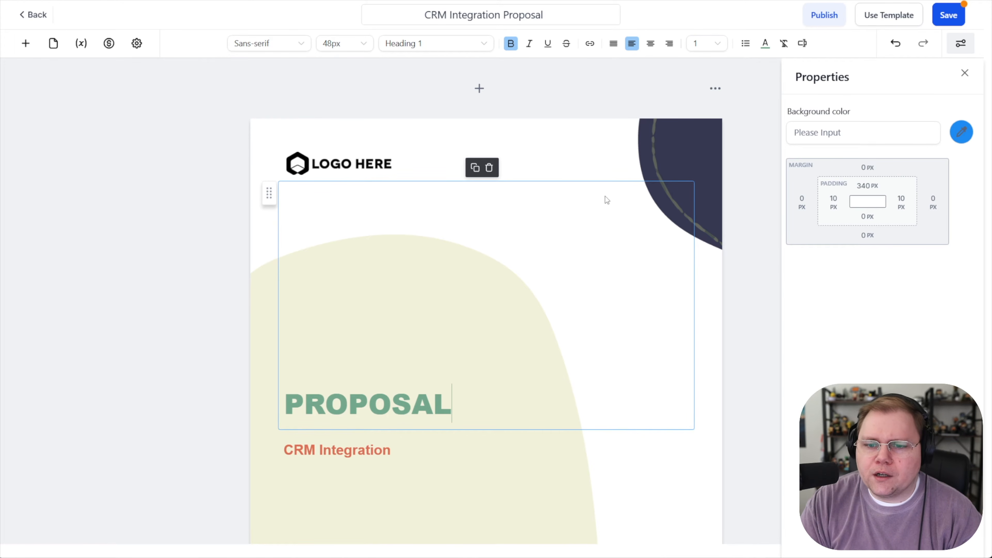
Step: Replace the "CRM Integration" subtitle with "FOR" followed by the contact's Company Name custom value
scroll(462, 413, "down", 3)
left_click(398, 336)
left_click_drag(399, 337, 291, 324)
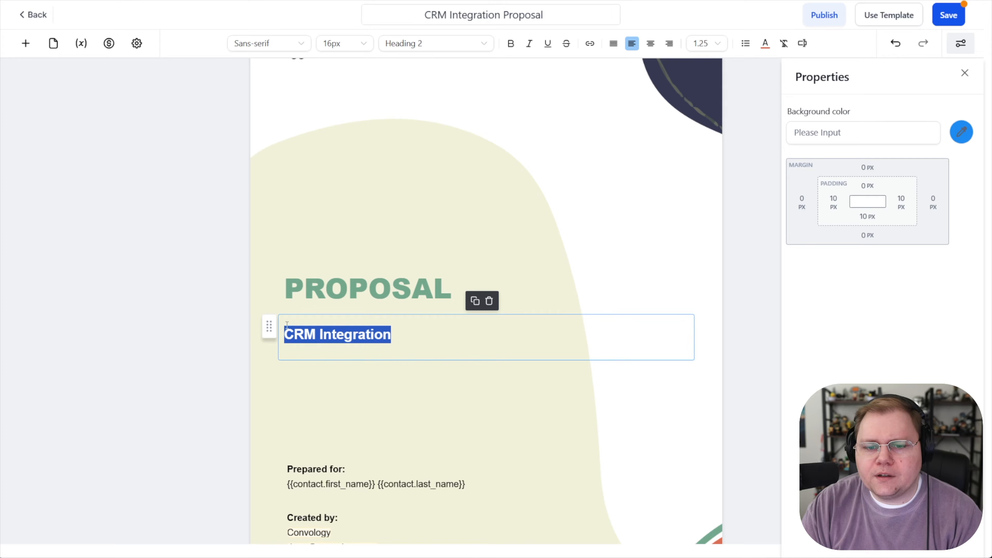
type("FOR")
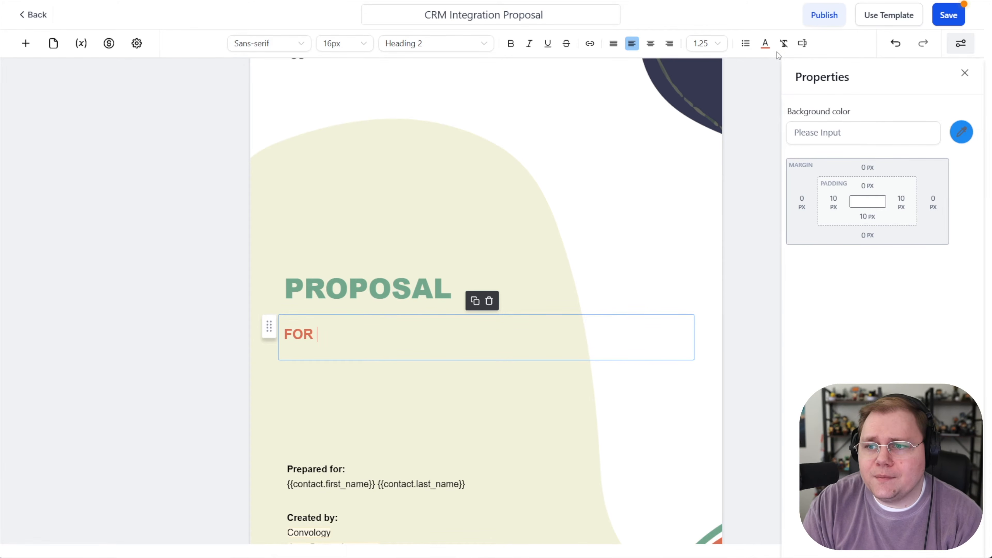
left_click(803, 43)
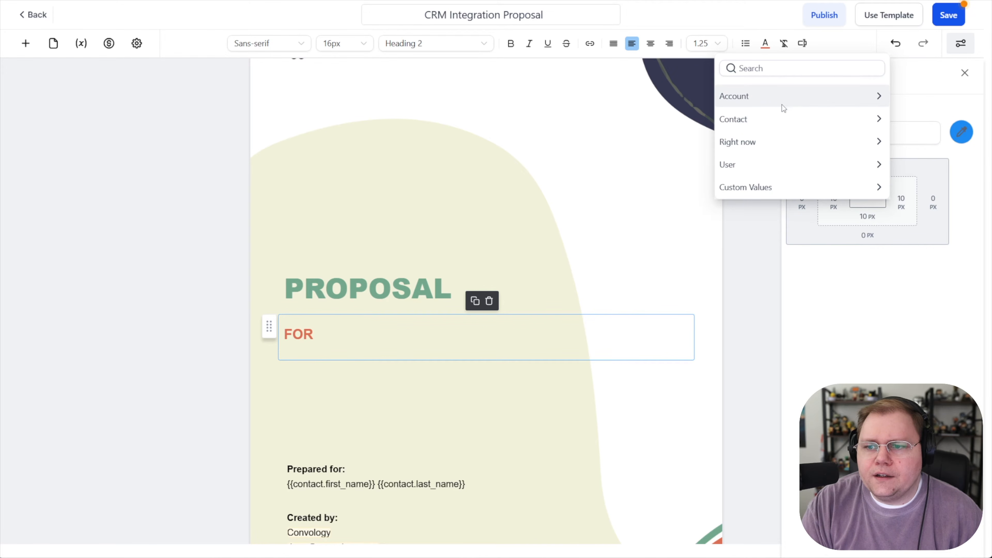
left_click(754, 120)
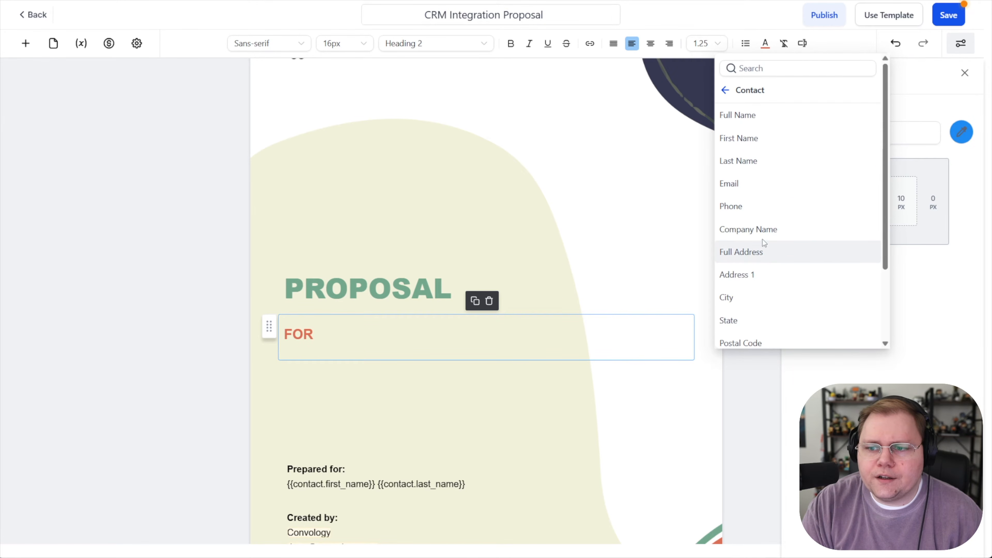
left_click(761, 231)
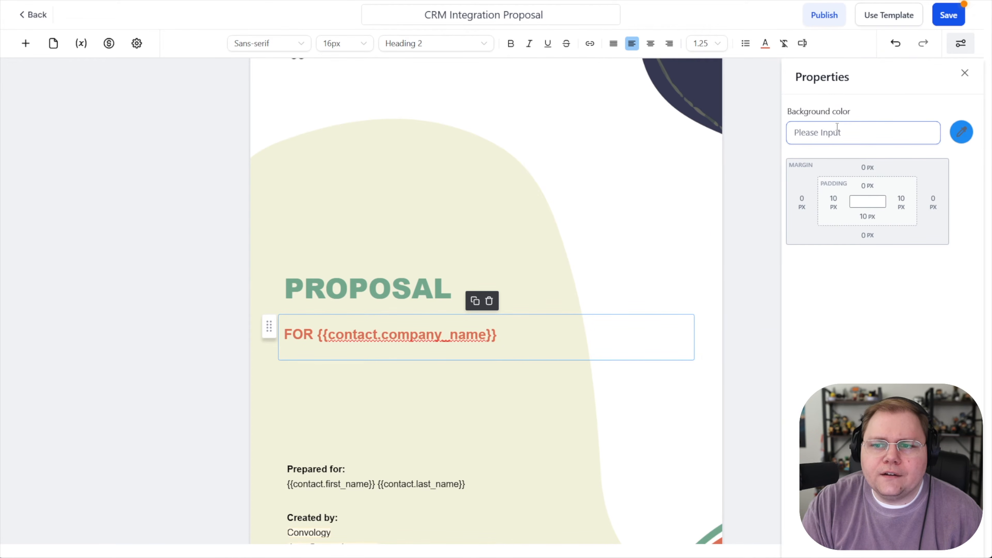
left_click(802, 43)
left_click(726, 90)
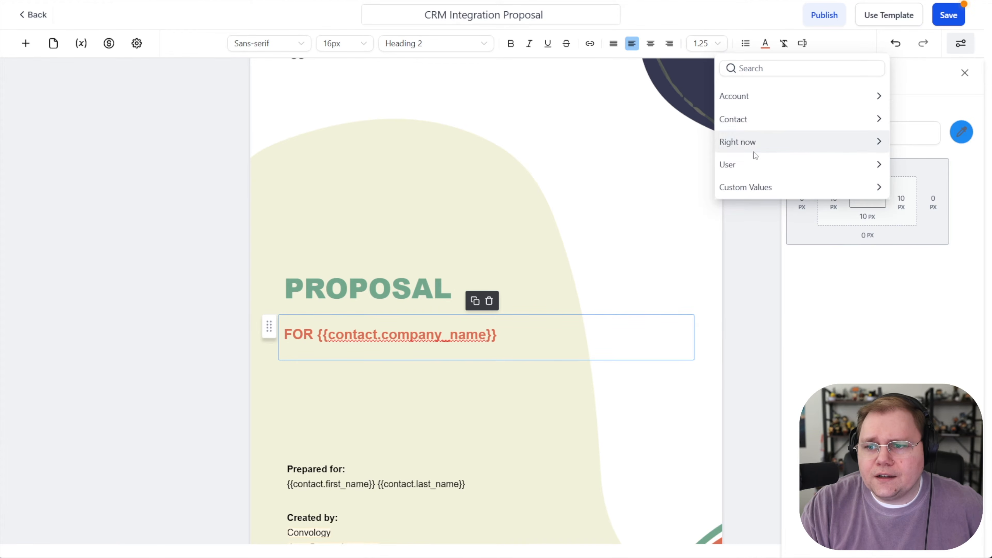
left_click(773, 98)
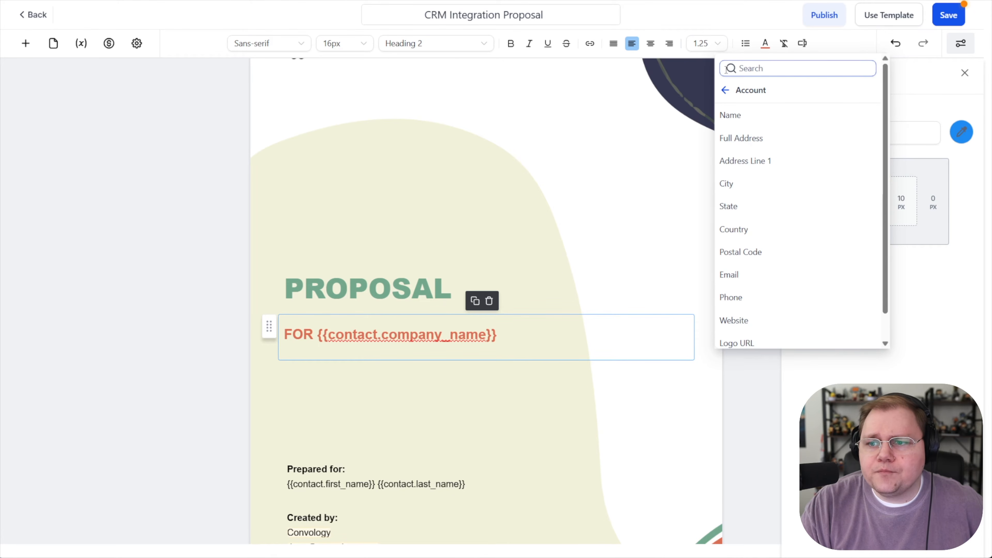
left_click(729, 88)
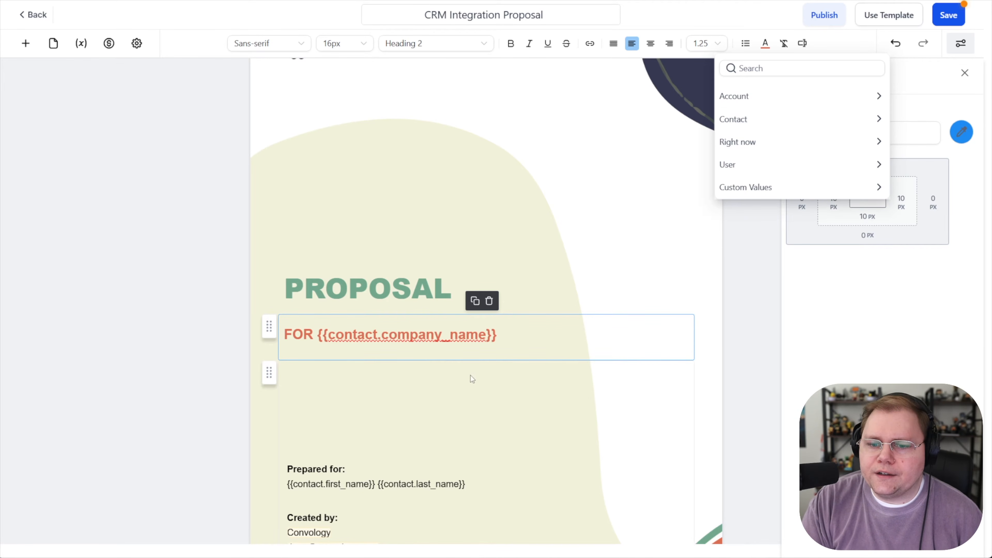
left_click(424, 400)
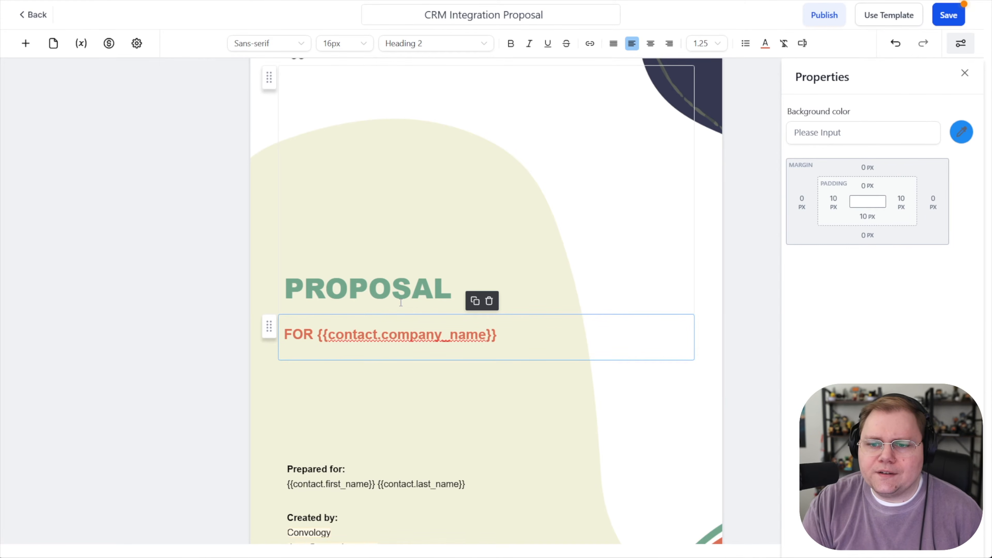
Step: Delete the "Prepared for:" label and the contact first and last name fields from the cover page
scroll(475, 358, "down", 3)
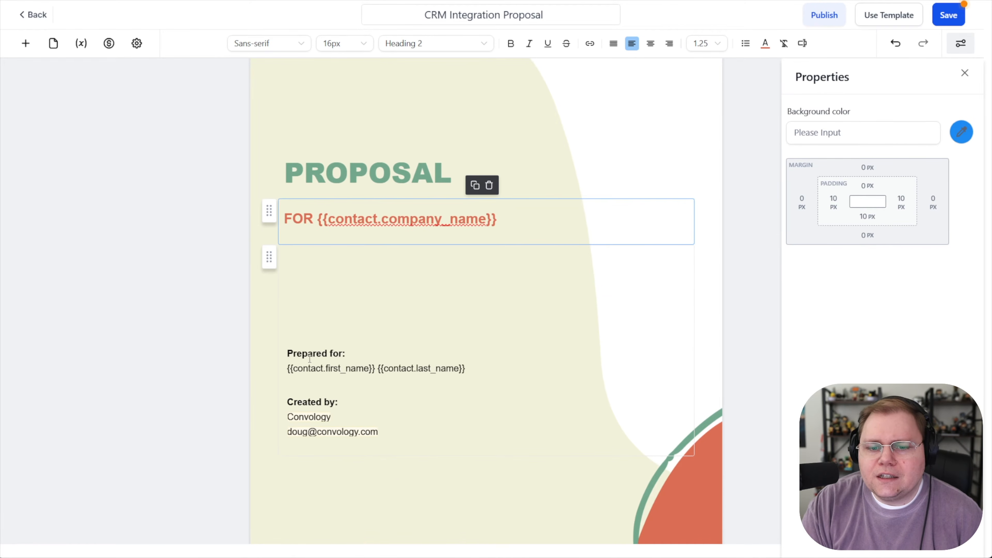
left_click_drag(287, 348, 478, 378)
key("BackSpace")
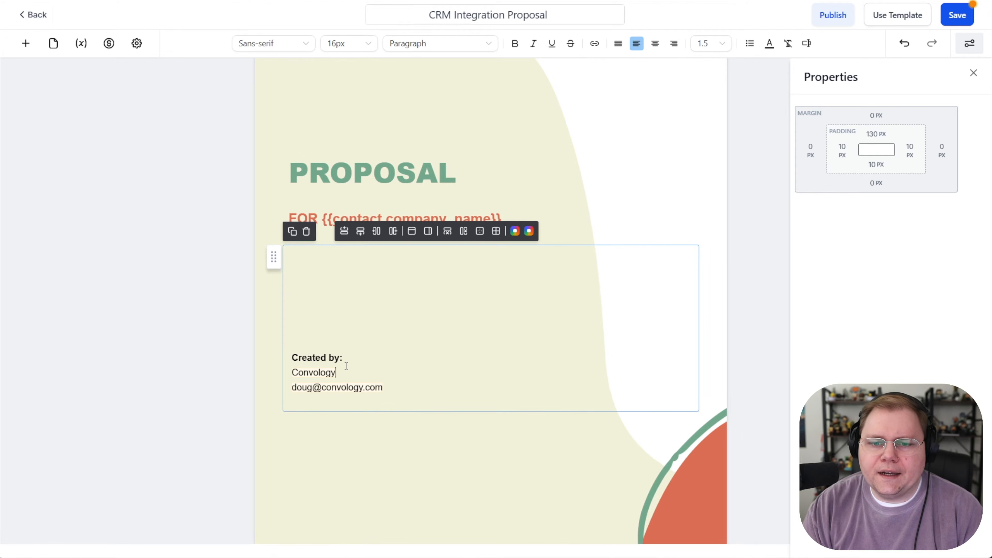
left_click(730, 283)
Step: Clear the background image URL in the cover page's properties
scroll(741, 289, "up", 5)
scroll(644, 344, "down", 5)
scroll(647, 343, "up", 5)
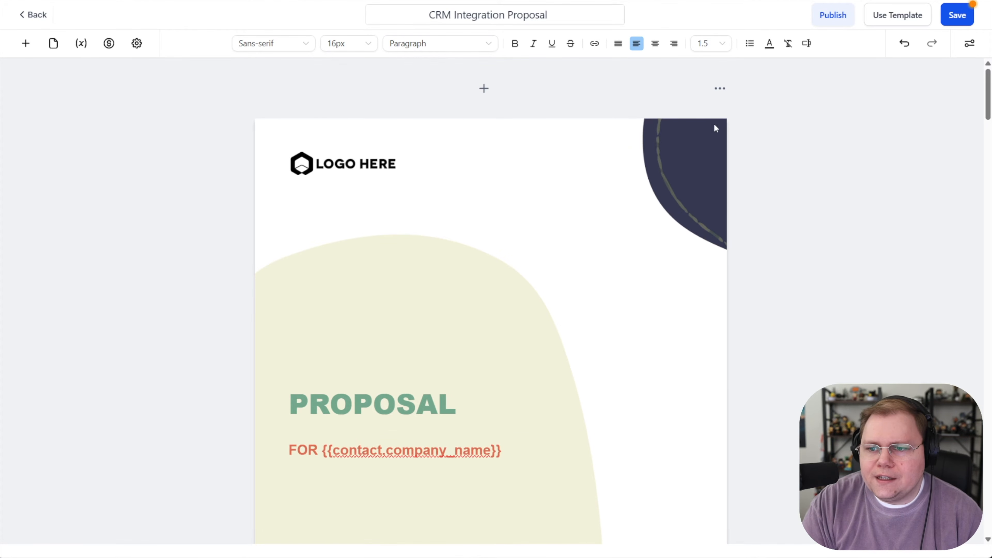
left_click(719, 90)
left_click(729, 110)
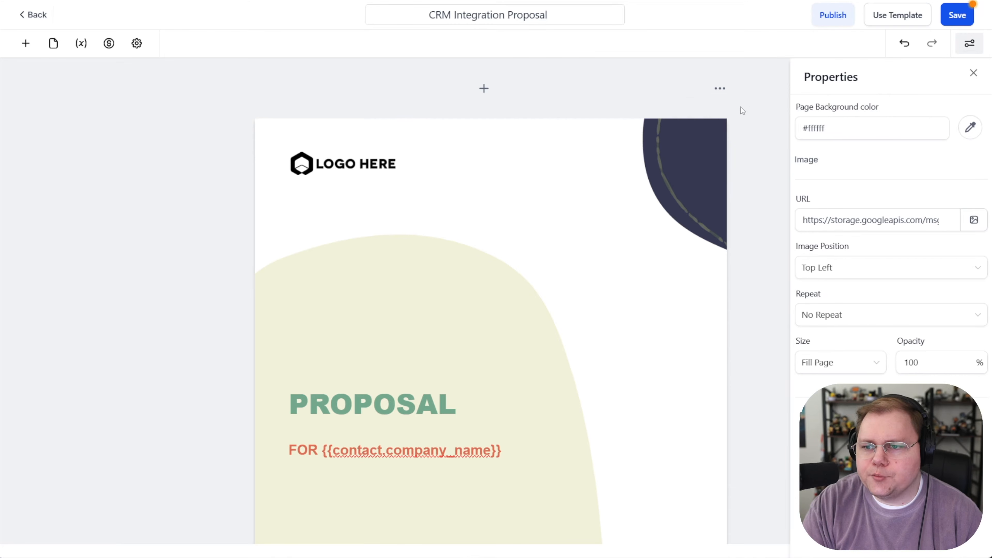
left_click(840, 216)
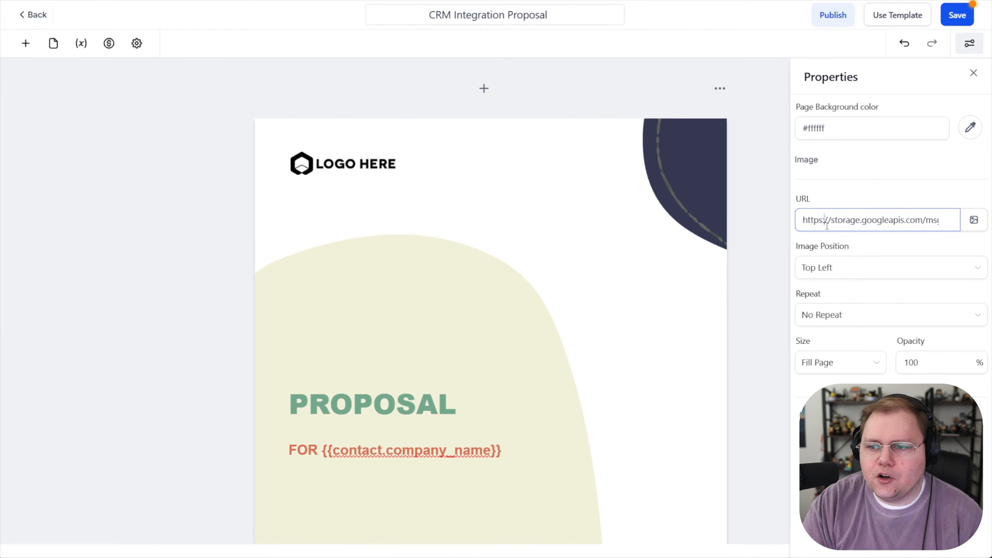
left_click_drag(801, 222, 805, 220)
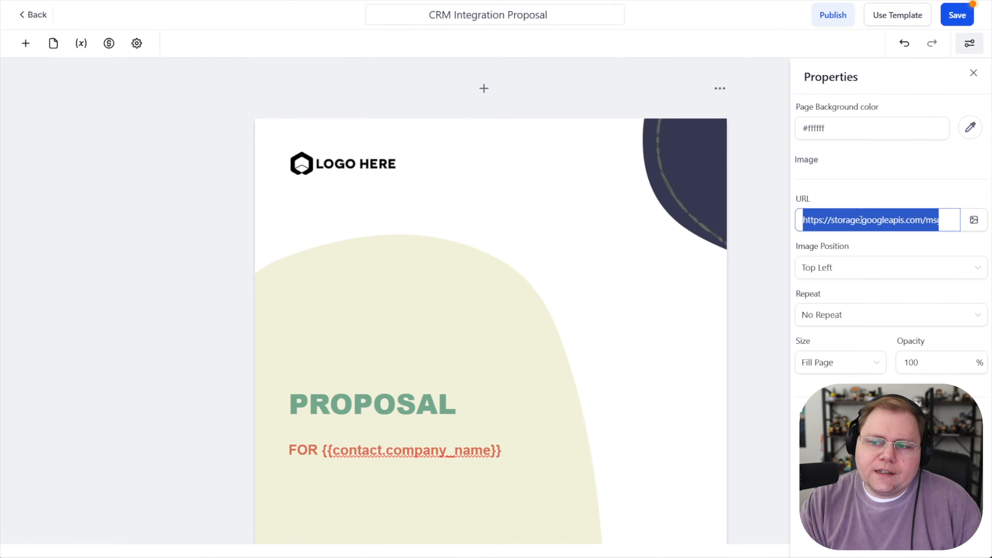
key("BackSpace")
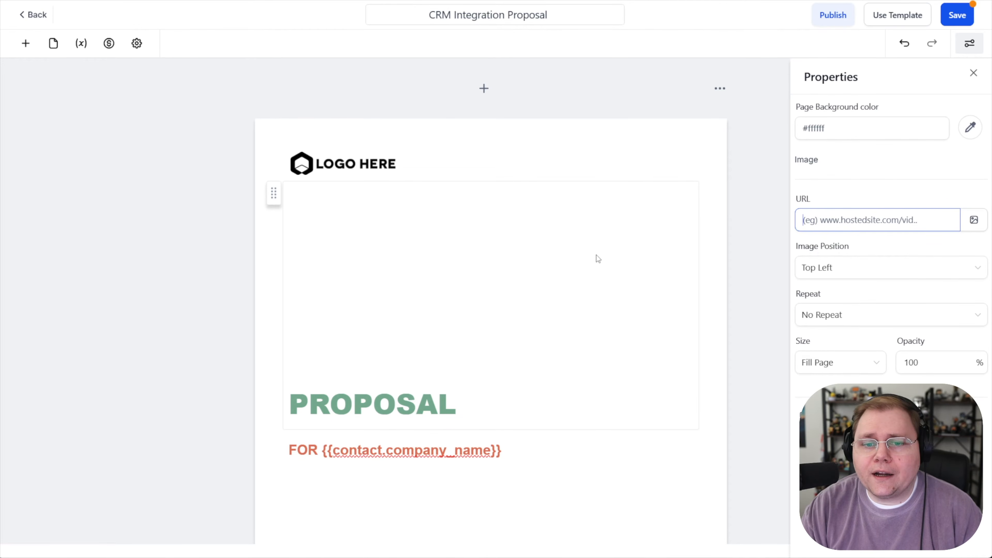
Step: Restore the cover page's background image URL and close the page properties
scroll(764, 277, "down", 3)
key("ctrl+v")
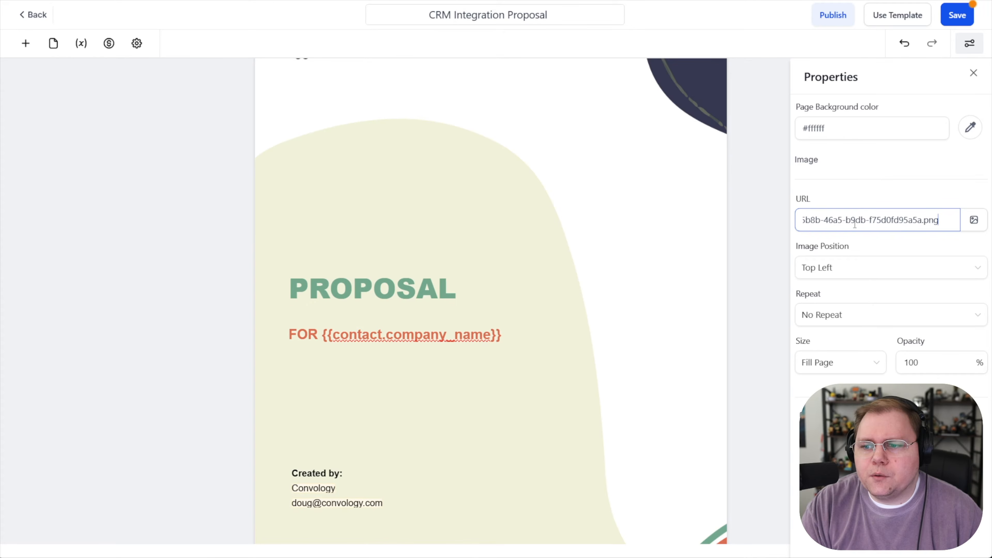
left_click(737, 210)
Step: Review the proposal's remaining pages, from the CRM explanation to the payment terms, pricing table and signature sections
scroll(727, 307, "down", 10)
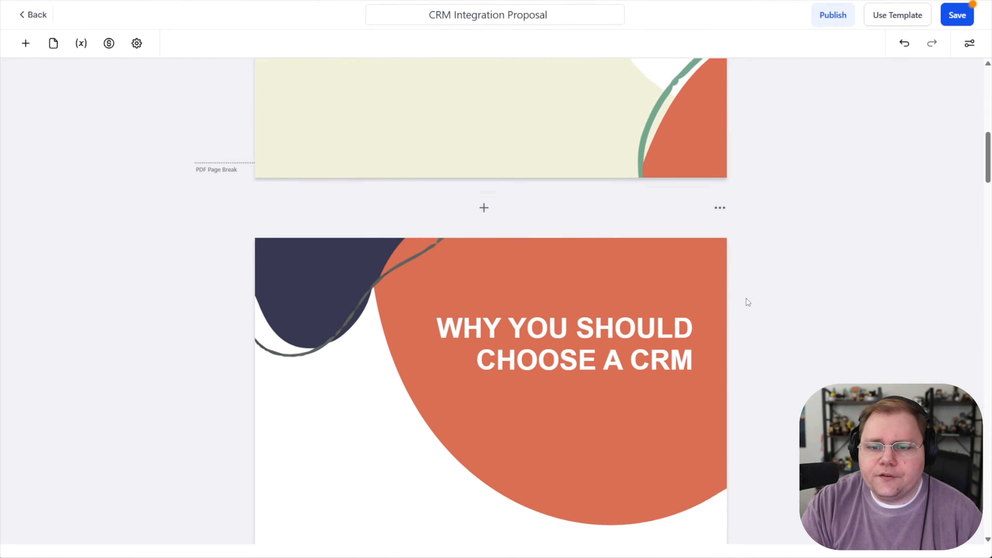
scroll(746, 300, "down", 2)
scroll(746, 299, "down", 3)
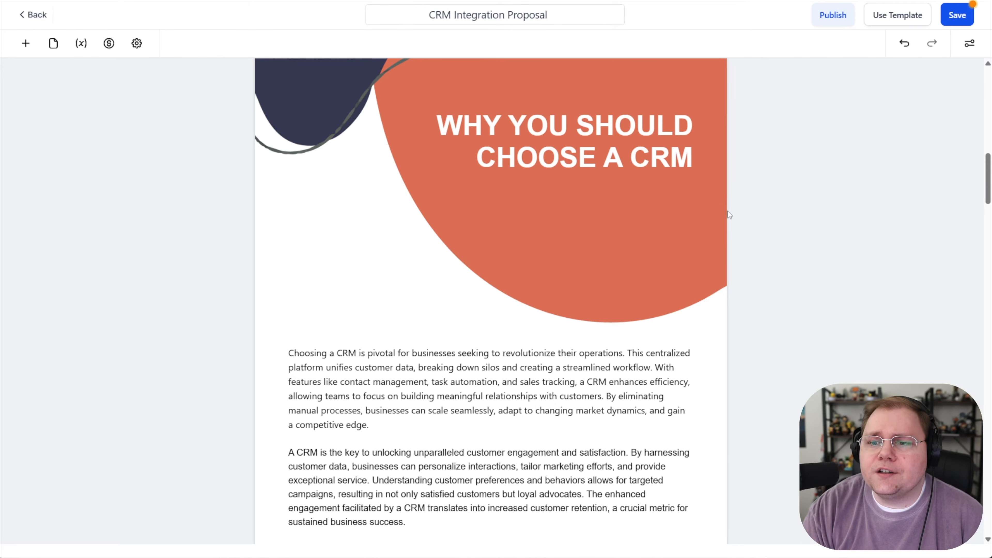
scroll(707, 229, "up", 3)
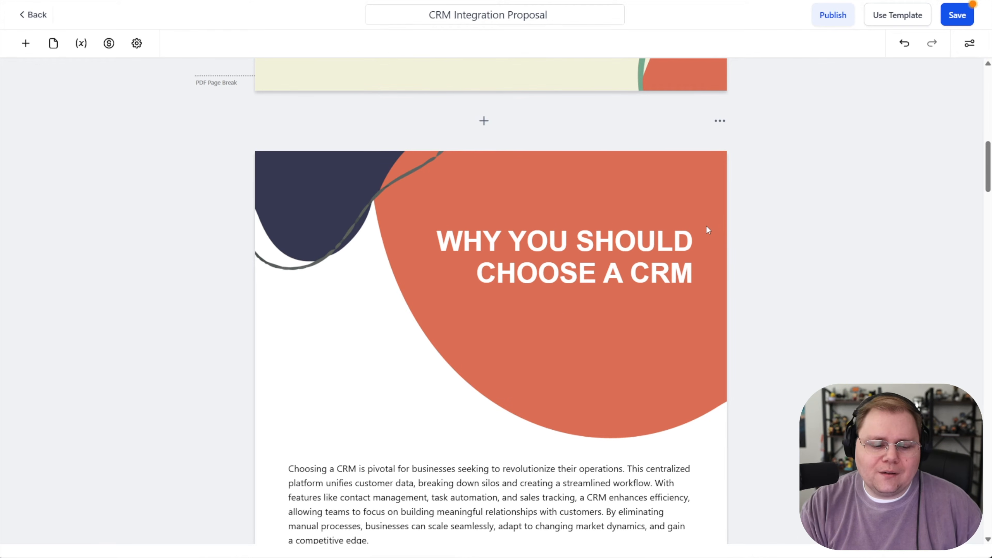
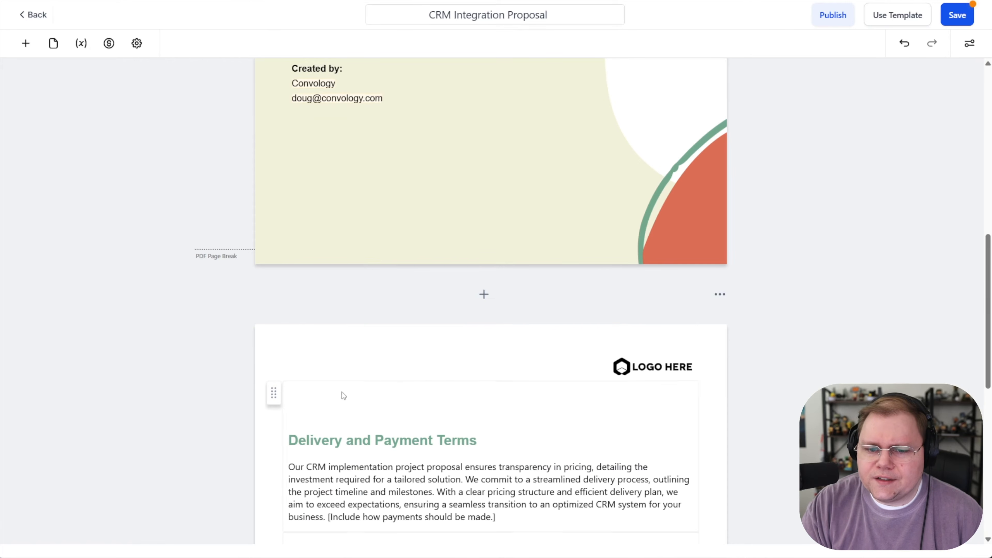
scroll(652, 321, "down", 6)
scroll(651, 321, "down", 4)
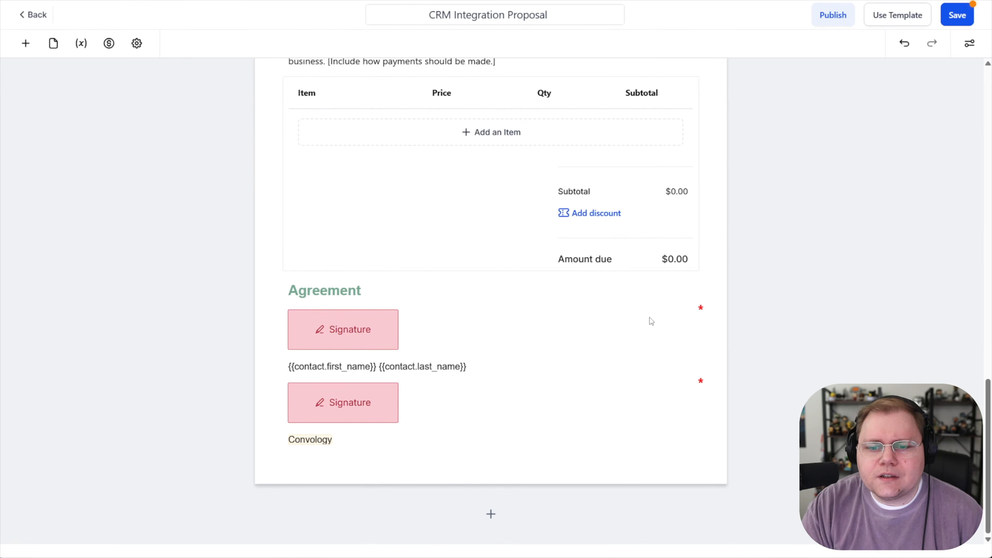
scroll(648, 321, "up", 5)
scroll(615, 201, "up", 5)
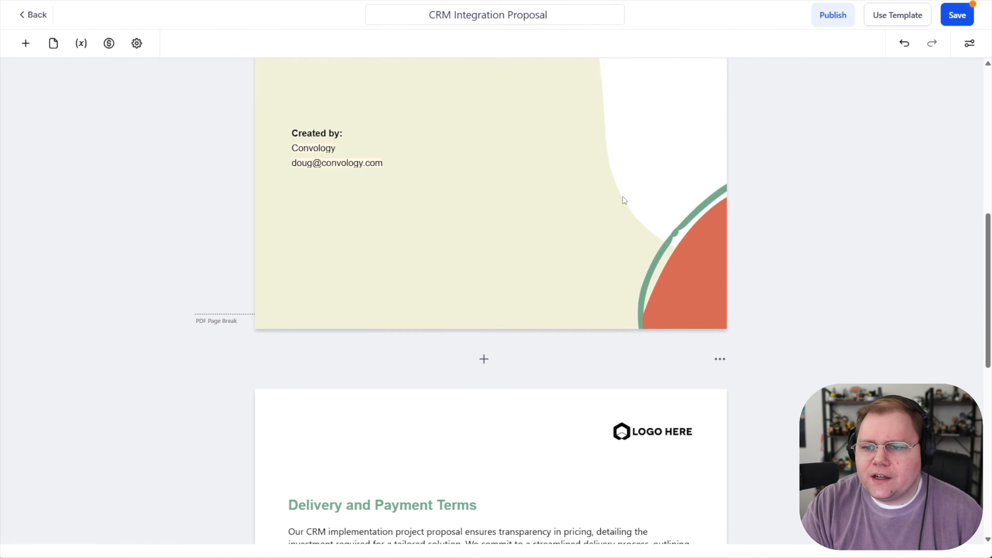
Step: Insert a blank page after the cover page and place the Convology logo in its upper-right corner
scroll(747, 340, "down", 3)
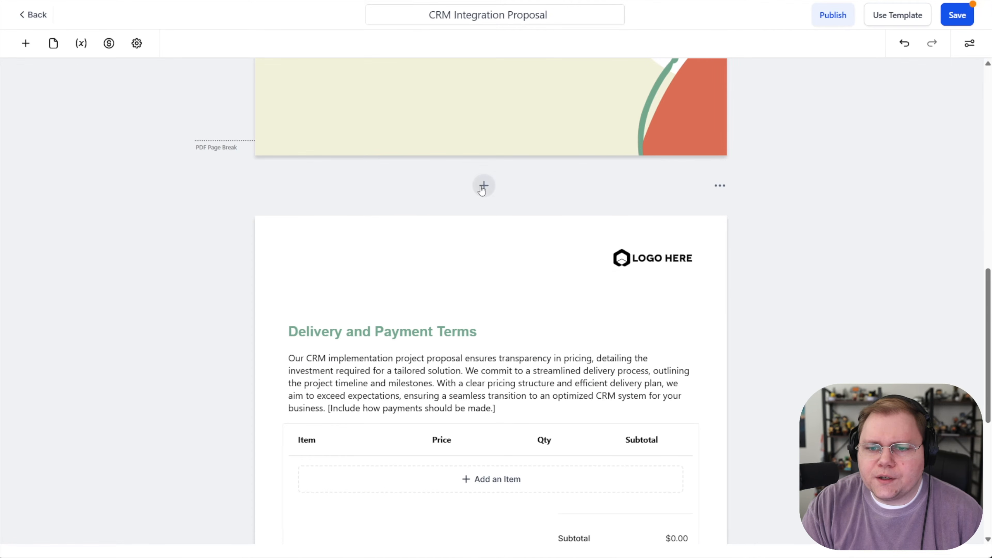
left_click(484, 186)
scroll(527, 230, "up", 10)
scroll(508, 218, "up", 5)
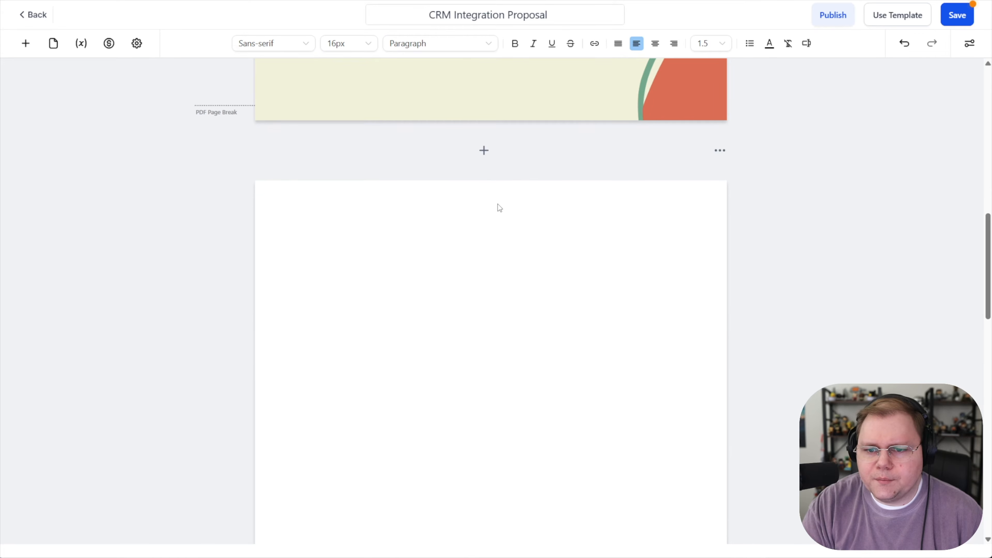
scroll(586, 274, "down", 5)
key("ctrl+z")
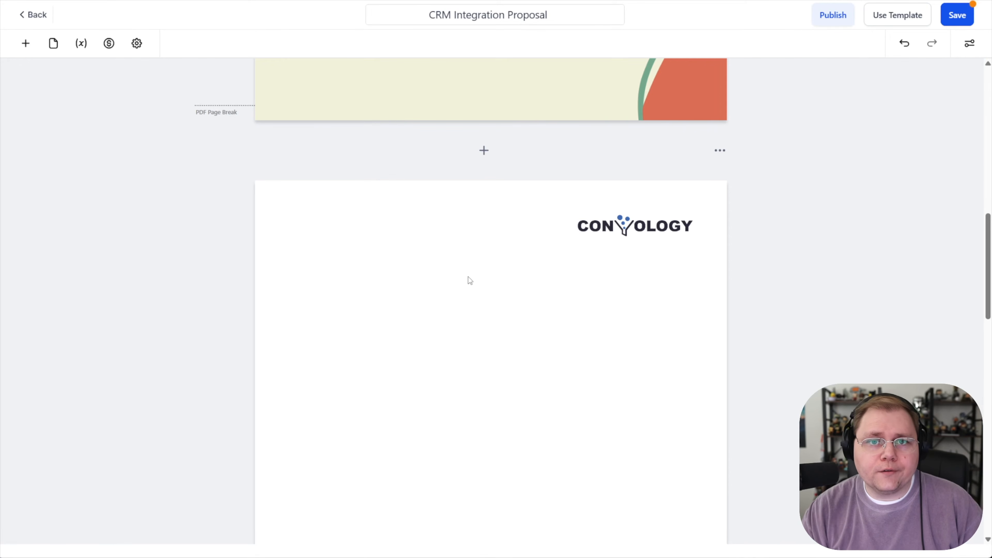
Step: Review the project title, project details and service sections on the page after the cover
scroll(586, 287, "down", 3)
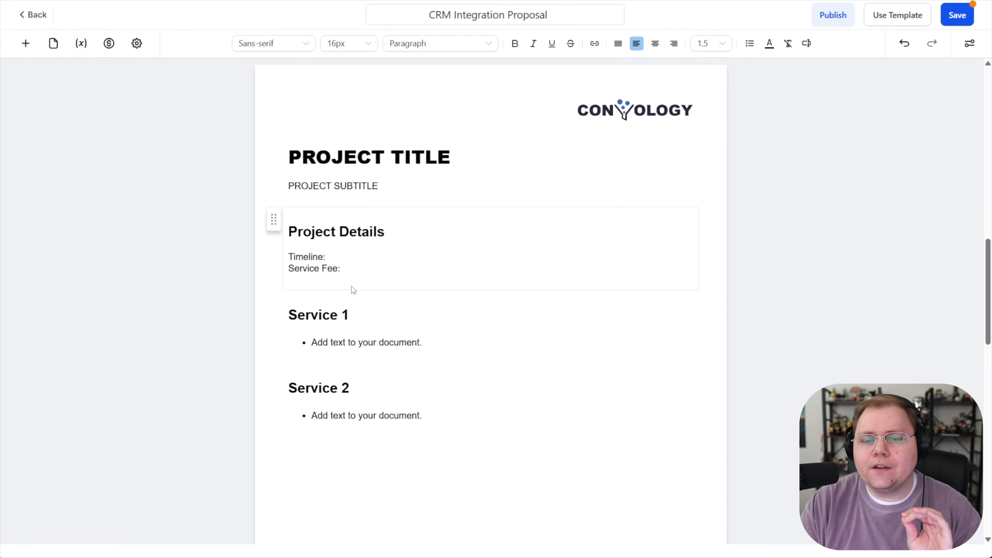
scroll(354, 290, "down", 5)
scroll(361, 249, "up", 2)
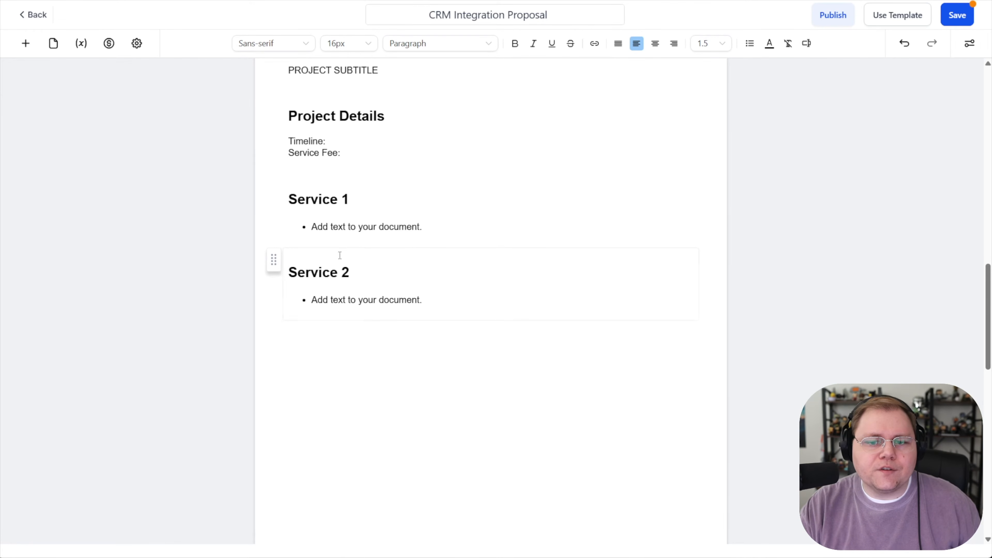
left_click(447, 227)
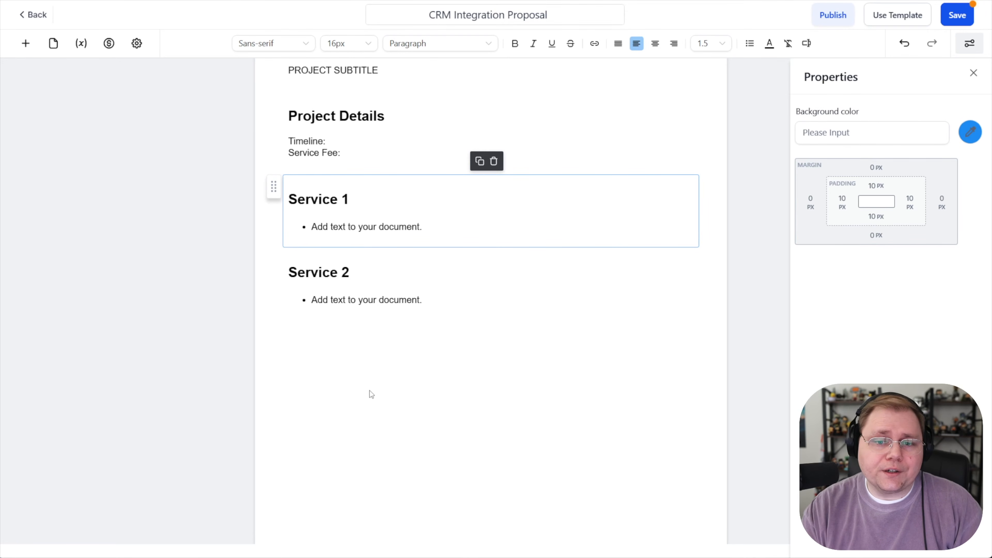
scroll(410, 182, "up", 4)
scroll(436, 328, "down", 4)
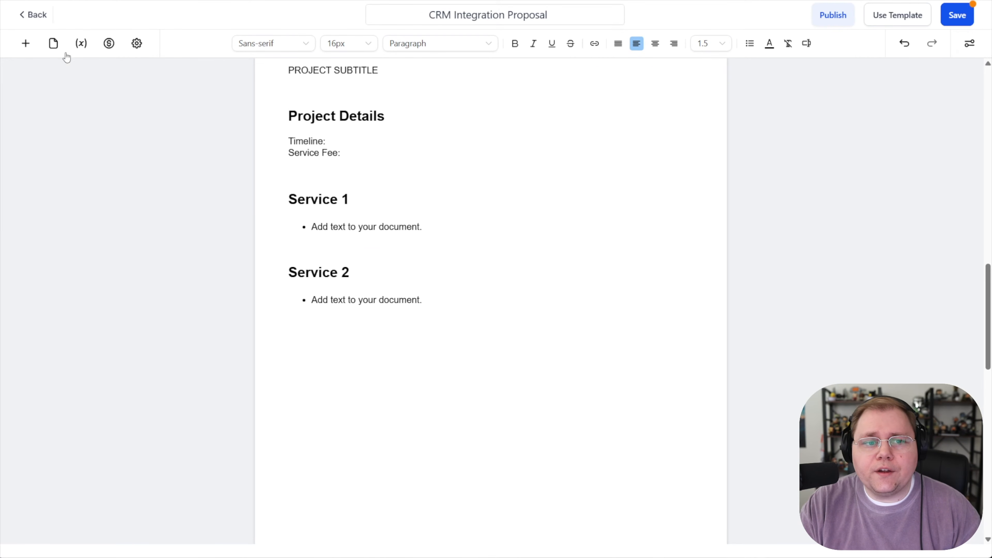
Step: Add a text block below Service 2 with the heading "Items Needed" and turn its placeholder text into a bulleted list
left_click(25, 43)
left_click_drag(41, 171, 288, 349)
type("Items Needed")
left_click_drag(398, 375, 288, 376)
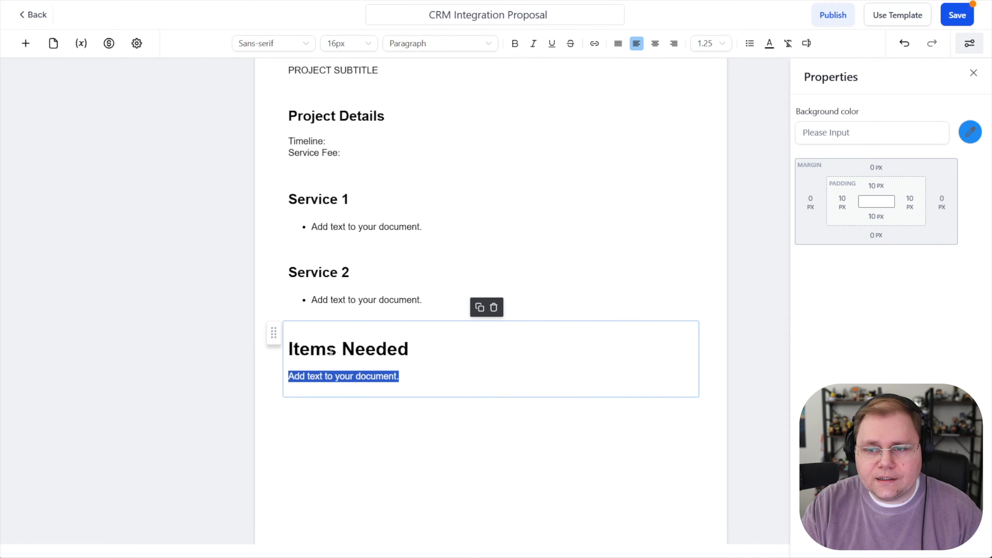
left_click(749, 43)
left_click(432, 378)
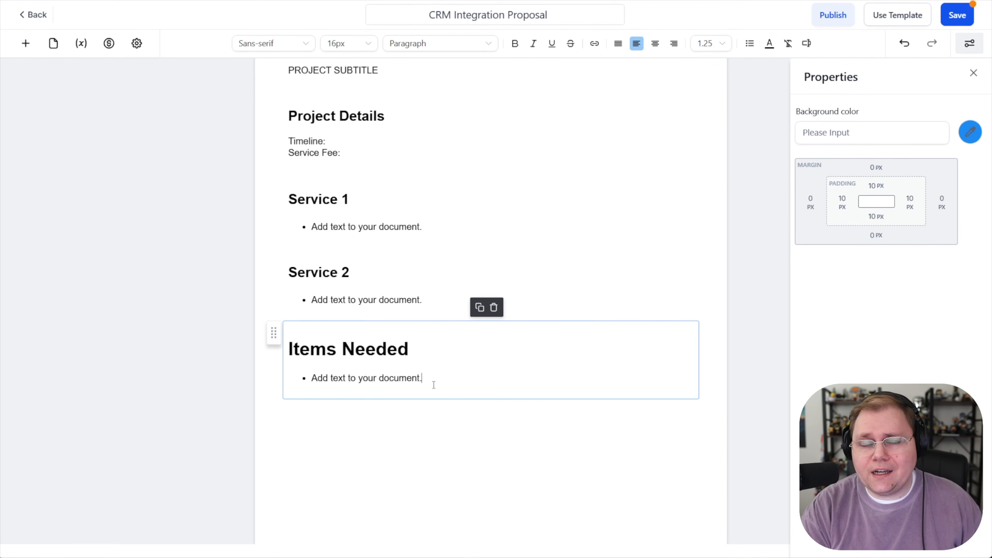
Step: Try adding a text block headed "What's Not Included" below the Items Needed section
left_click(25, 45)
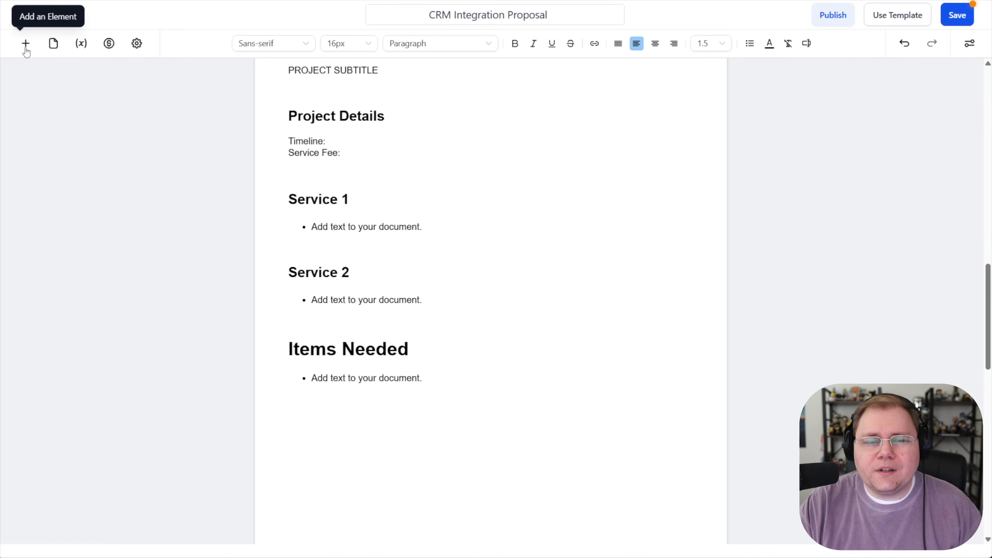
left_click(26, 51)
left_click_drag(45, 145, 288, 421)
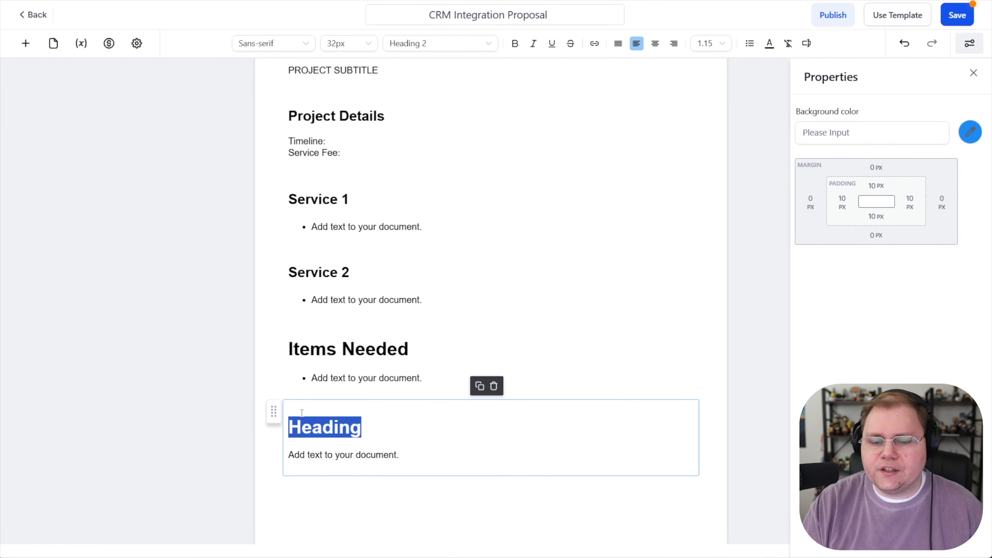
type("What's Not Included")
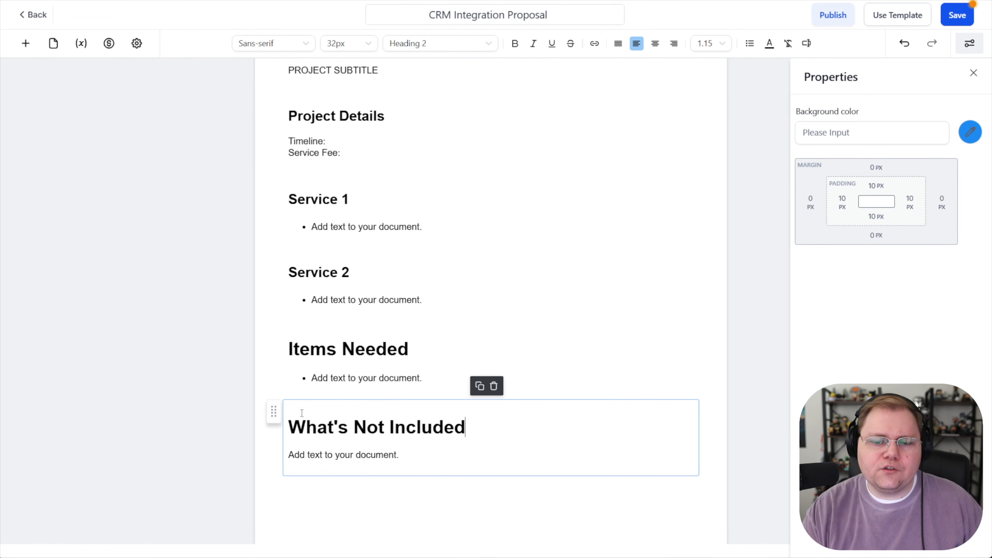
left_click(493, 385)
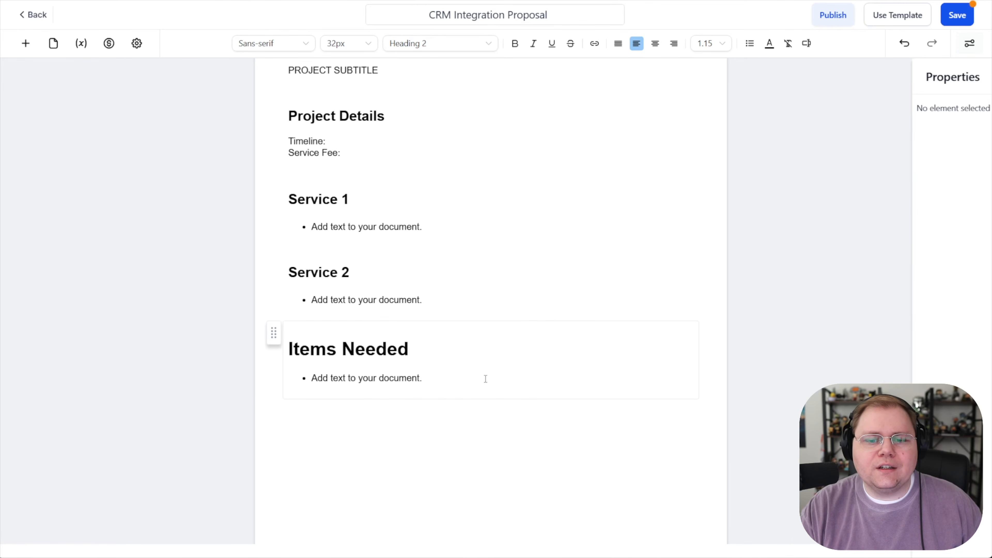
Step: Restyle the Items Needed heading in Arial to match the service headings, and set the "Delivery and Payment Terms" heading to Arial
left_click(445, 344)
left_click_drag(412, 350, 287, 349)
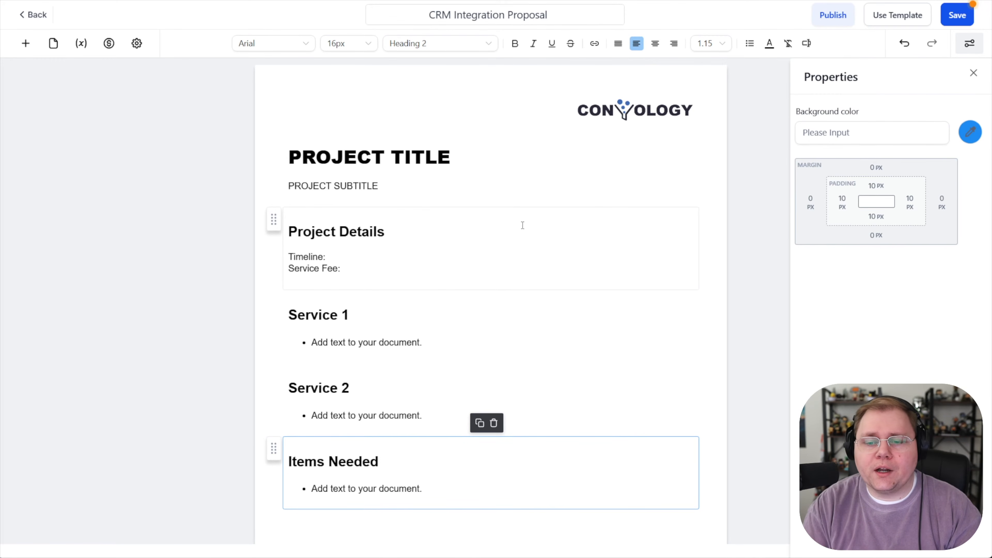
scroll(522, 225, "down", 10)
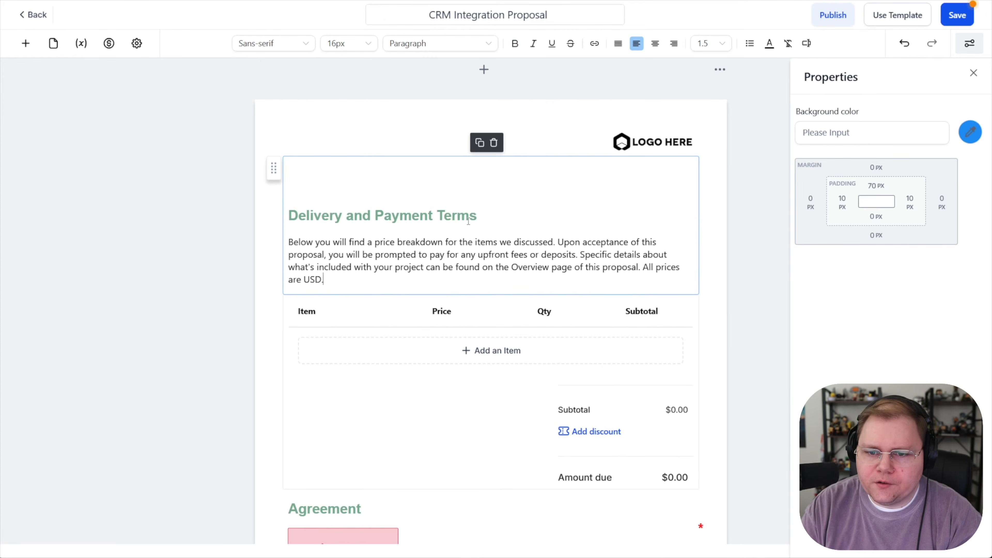
left_click_drag(477, 215, 291, 207)
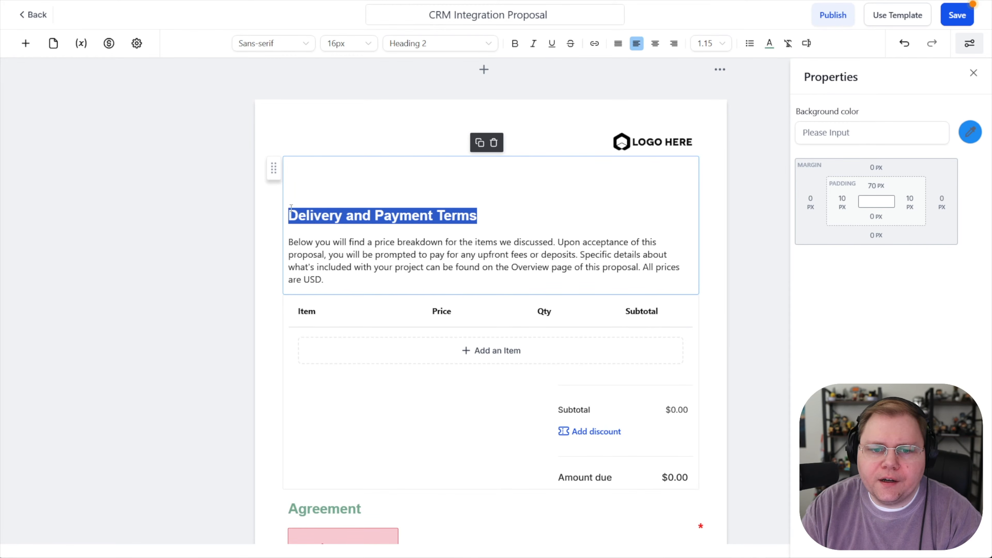
left_click(266, 43)
left_click(254, 108)
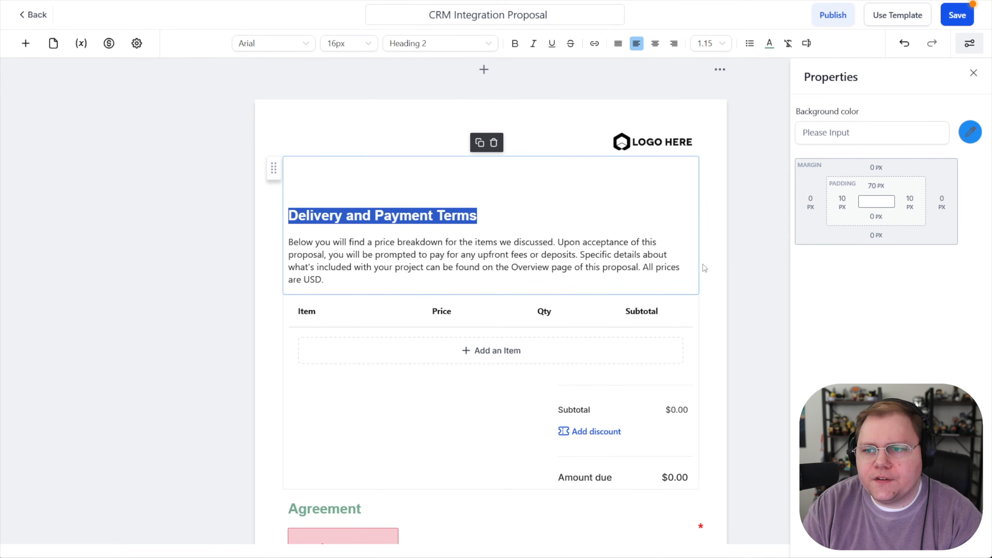
left_click(776, 89)
Step: Insert the contact's Company Name custom value after "This Contract is between" in the Service Agreement introduction
scroll(453, 142, "down", 4)
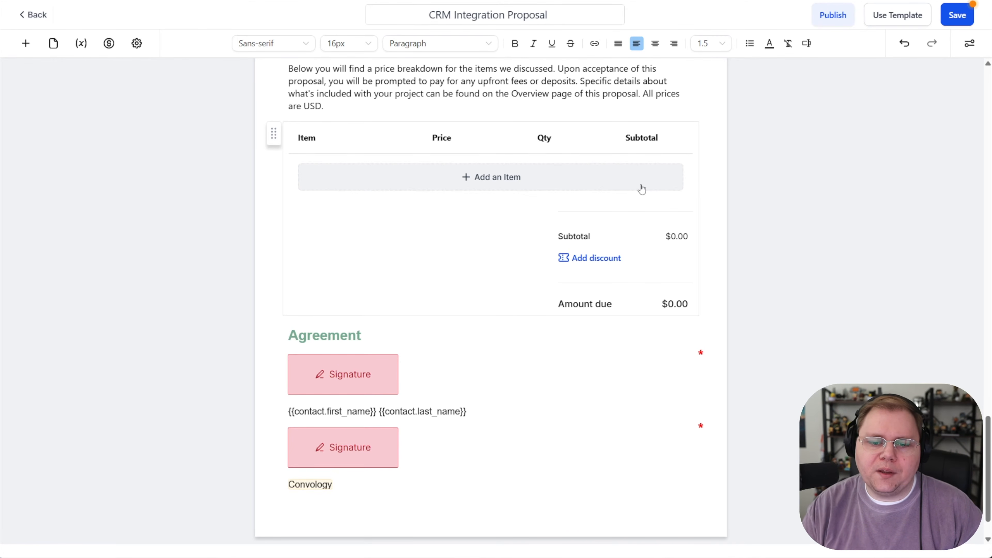
scroll(619, 288, "down", 10)
left_click(420, 181)
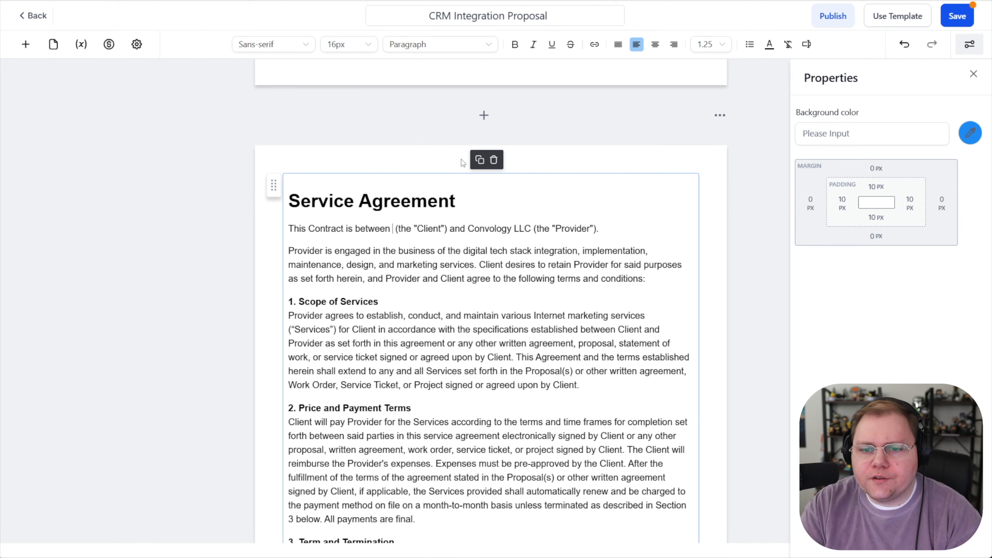
scroll(463, 236, "up", 2)
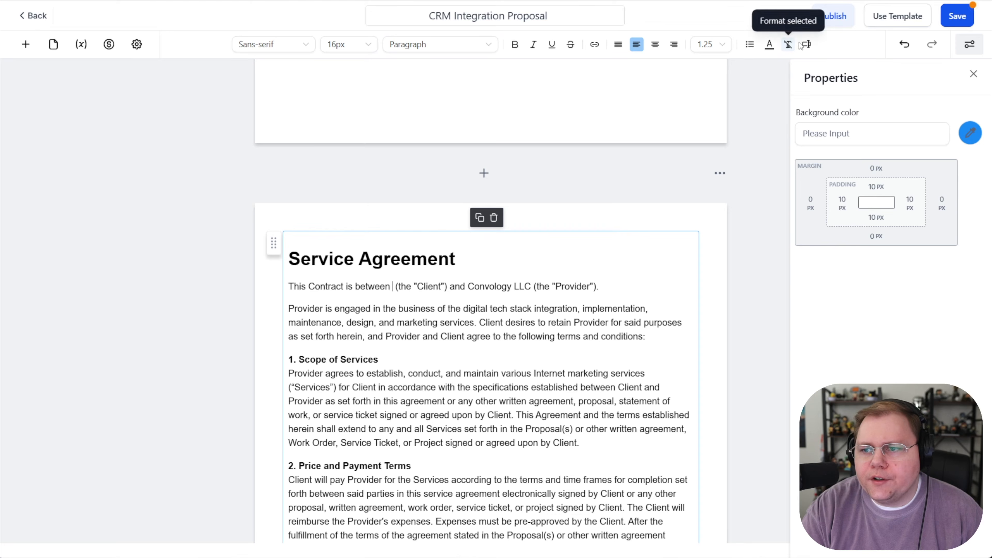
left_click(807, 45)
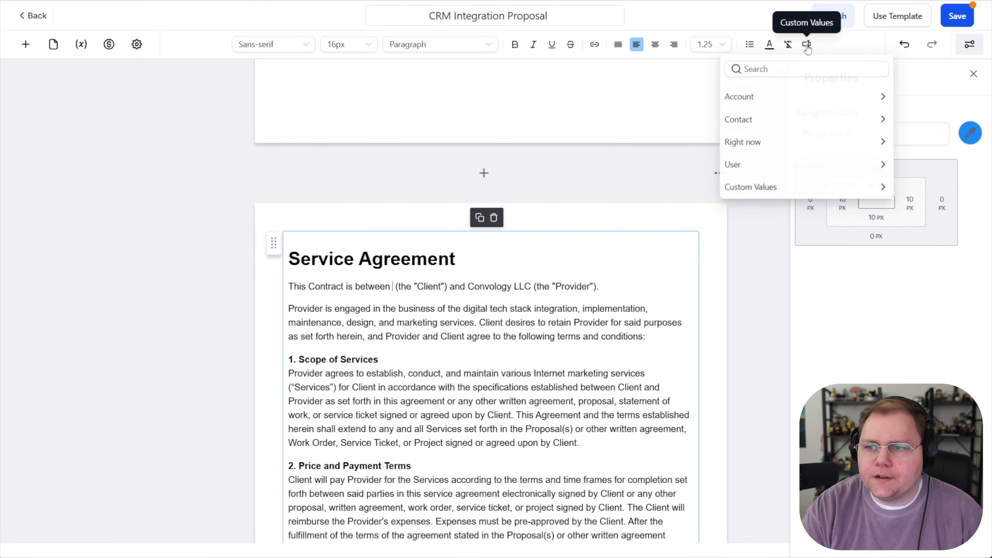
left_click(766, 117)
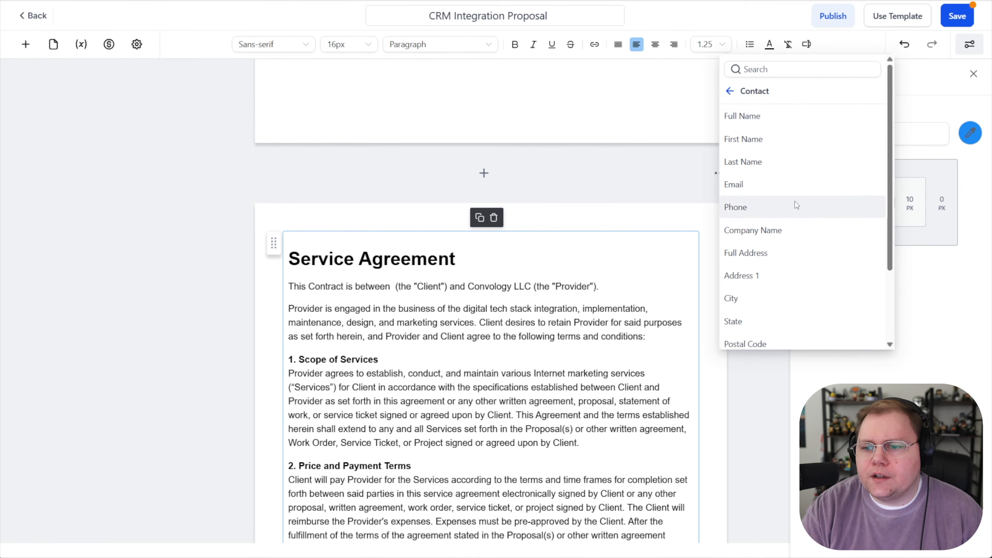
scroll(795, 204, "down", 2)
scroll(796, 204, "up", 2)
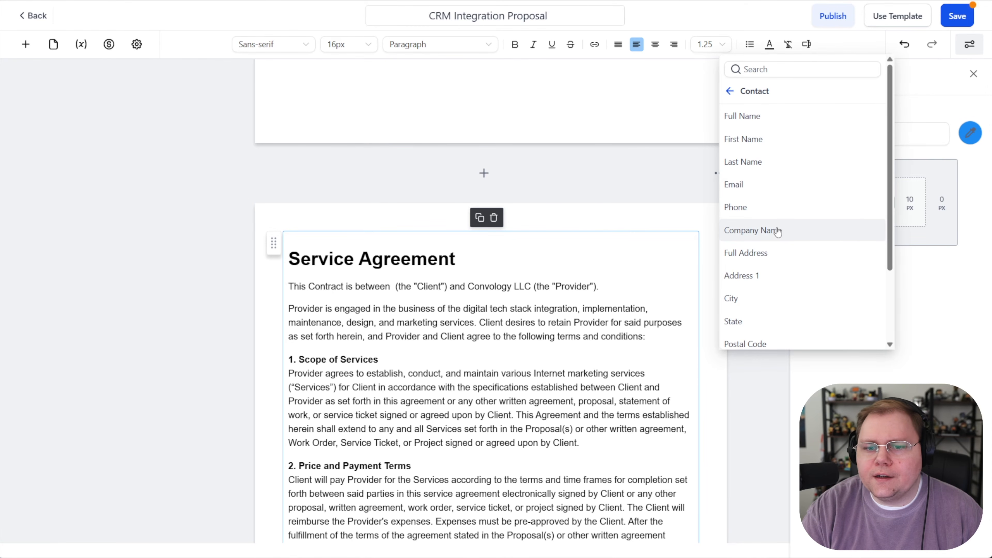
left_click(777, 232)
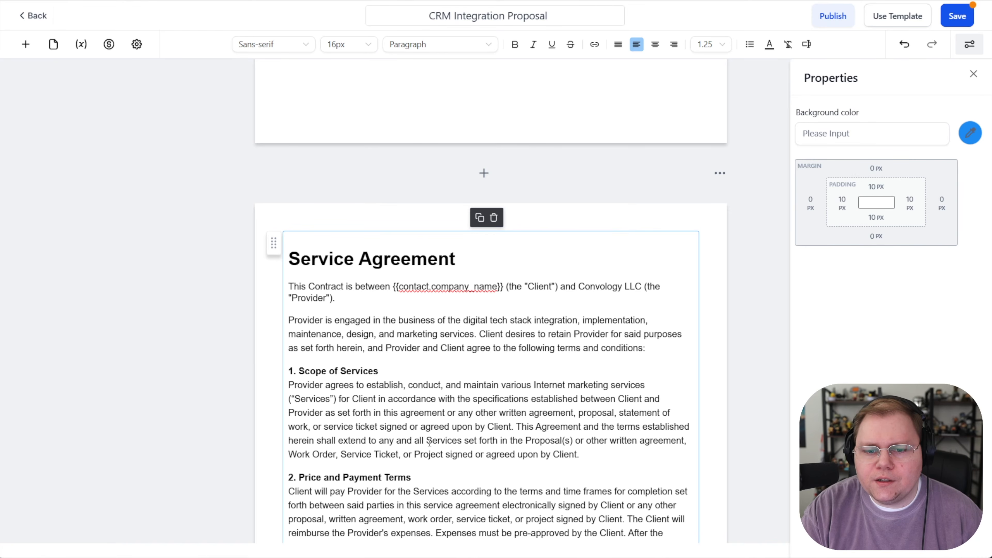
Step: Delete the "Agreement" heading block below the pricing table
scroll(428, 446, "down", 10)
scroll(391, 351, "up", 2)
scroll(367, 265, "down", 3)
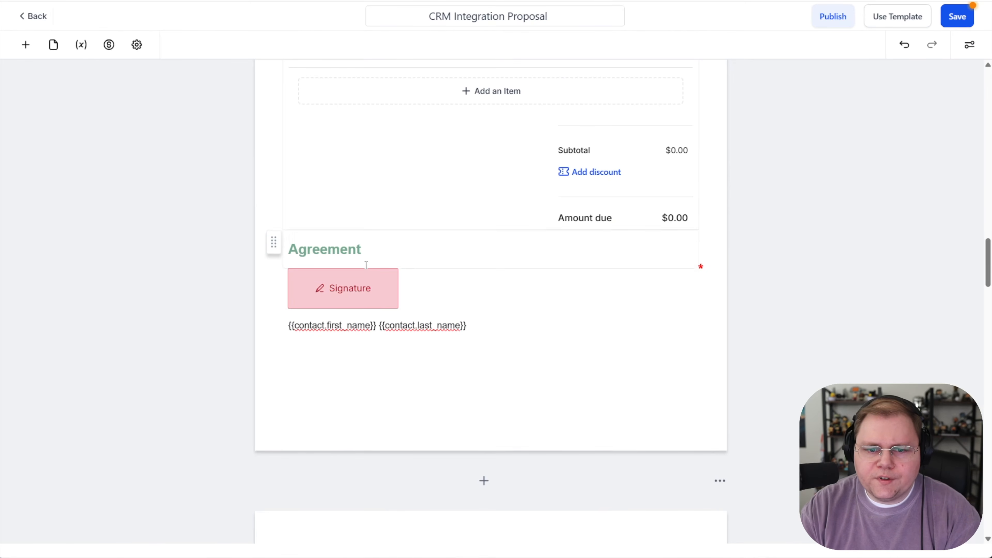
left_click(376, 256)
left_click(494, 217)
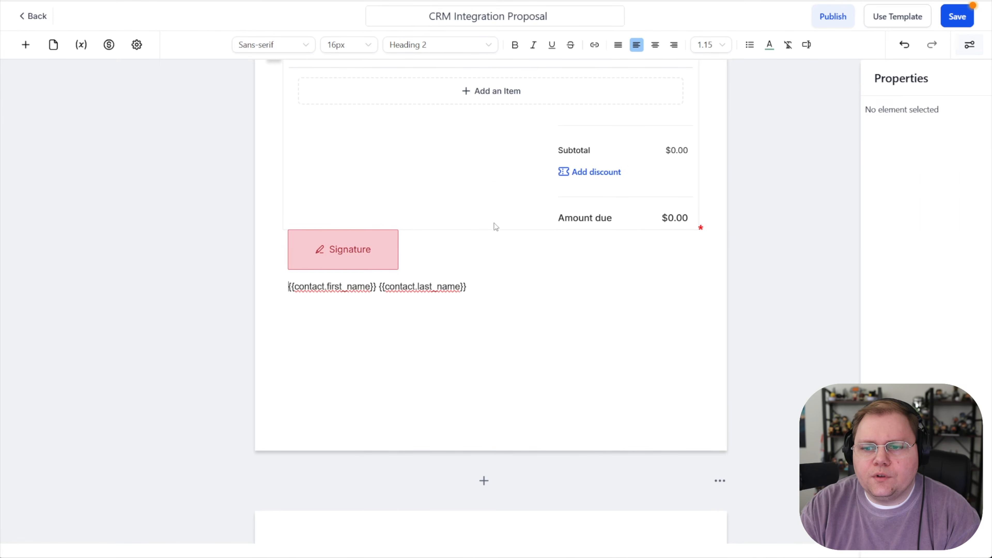
Step: Replace the "Delivery and Payment Terms" heading with "Service Fees"
scroll(390, 223, "up", 8)
scroll(318, 219, "down", 4)
left_click(477, 128)
left_click_drag(477, 129, 287, 129)
type("Service Fees")
Step: Delete the signature field and the contact first and last name block below the pricing table
scroll(339, 261, "down", 5)
left_click(339, 256)
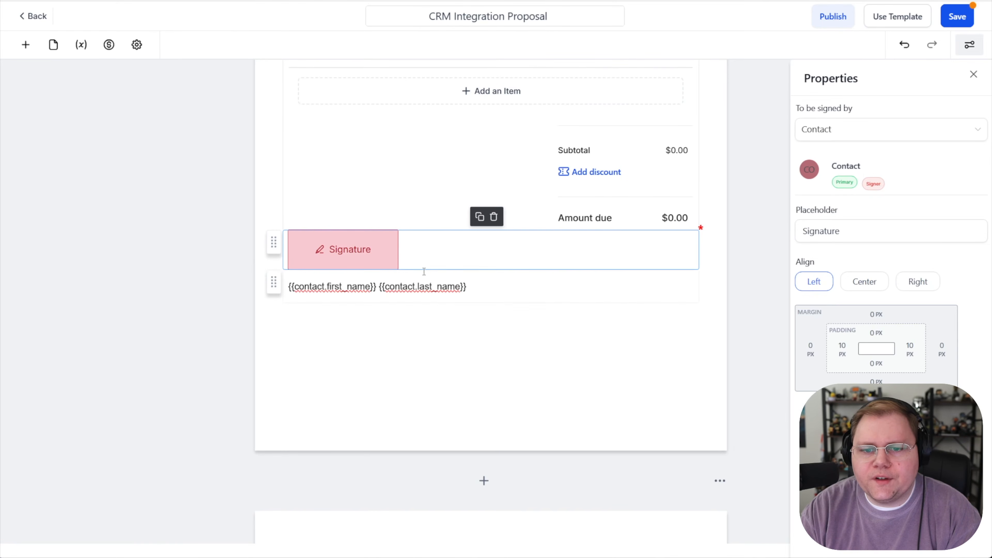
left_click(494, 217)
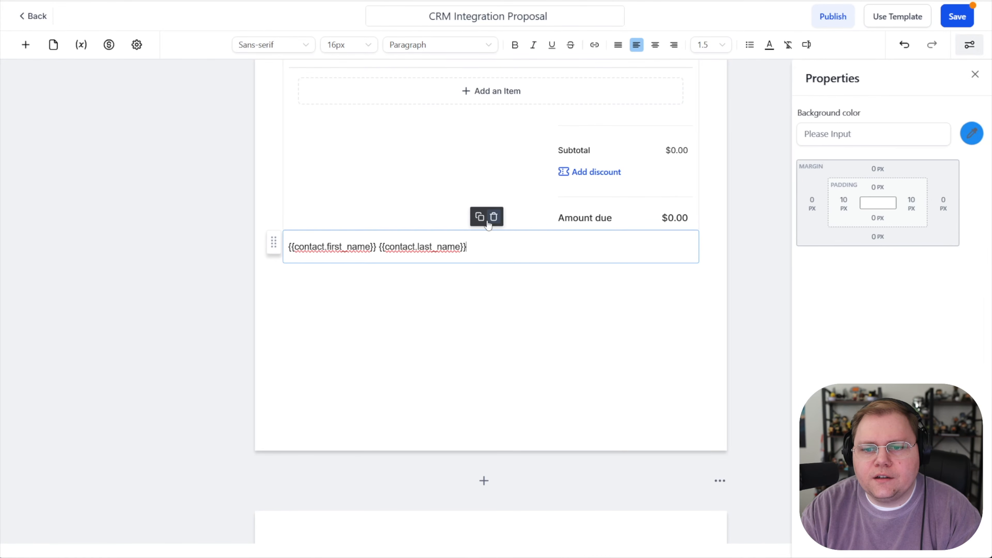
left_click(493, 217)
Step: Add an initials field for the contact just below the pricing table on the Service Fees page
left_click(25, 44)
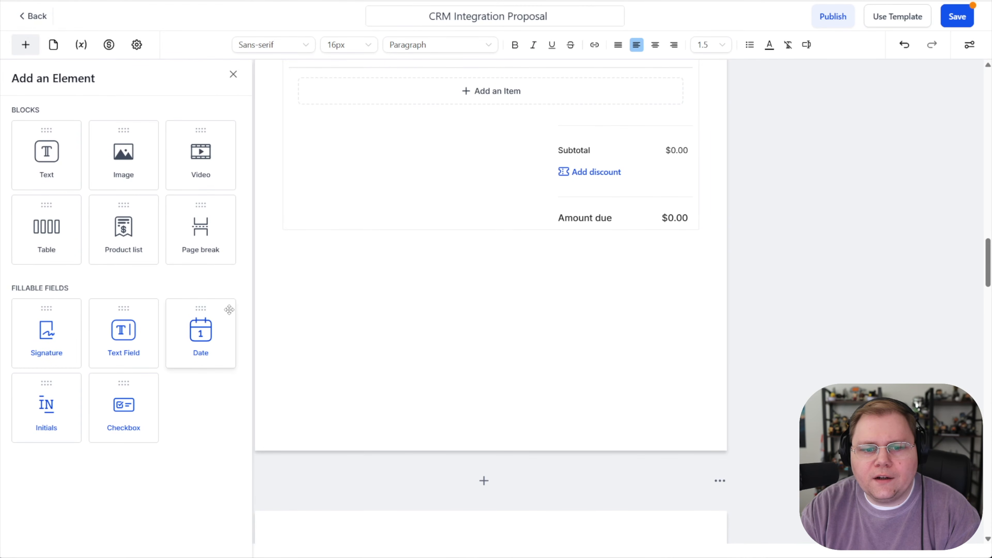
left_click_drag(67, 409, 317, 265)
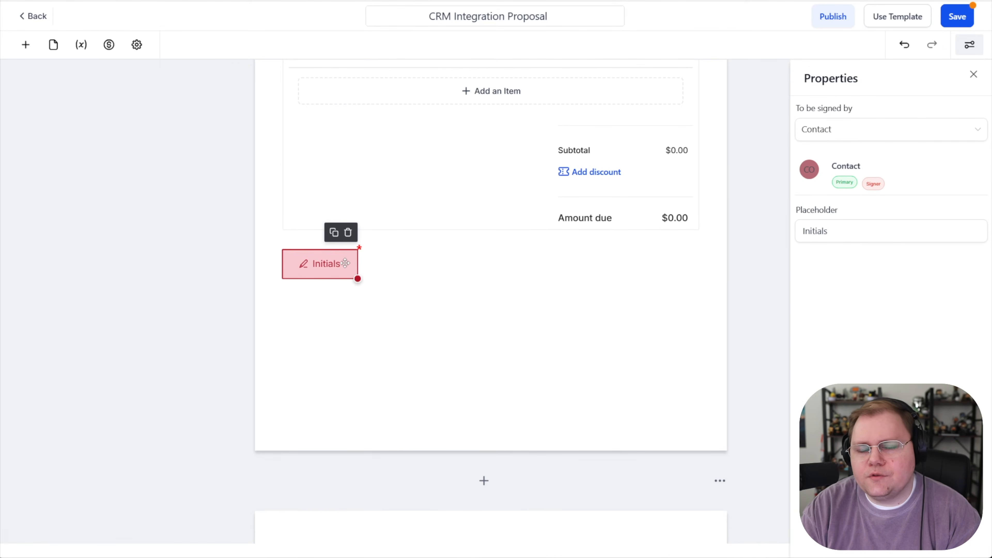
left_click(538, 304)
Step: Add an initials field for the contact below the Items Needed section on the project overview page
scroll(539, 313, "down", 5)
scroll(541, 312, "up", 5)
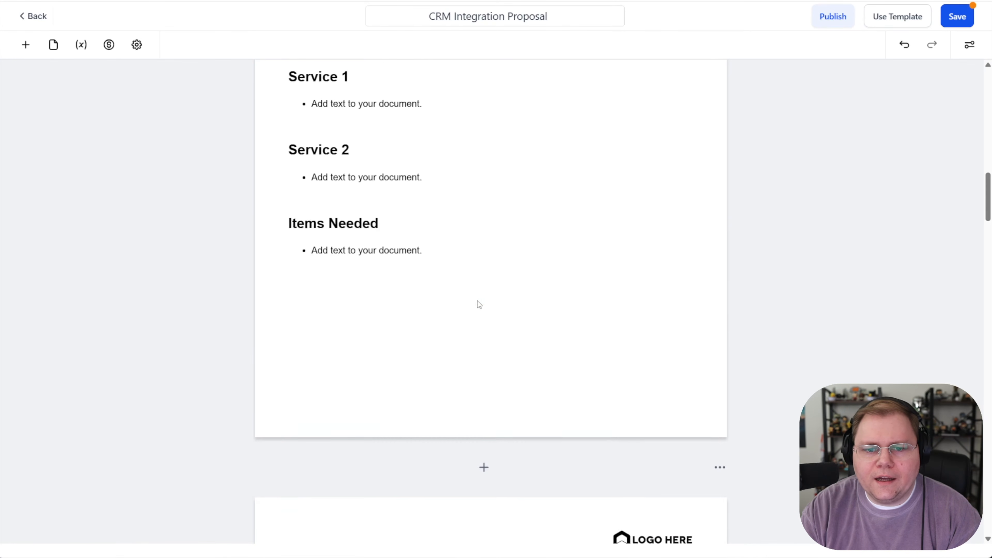
left_click(25, 44)
left_click_drag(56, 377, 314, 419)
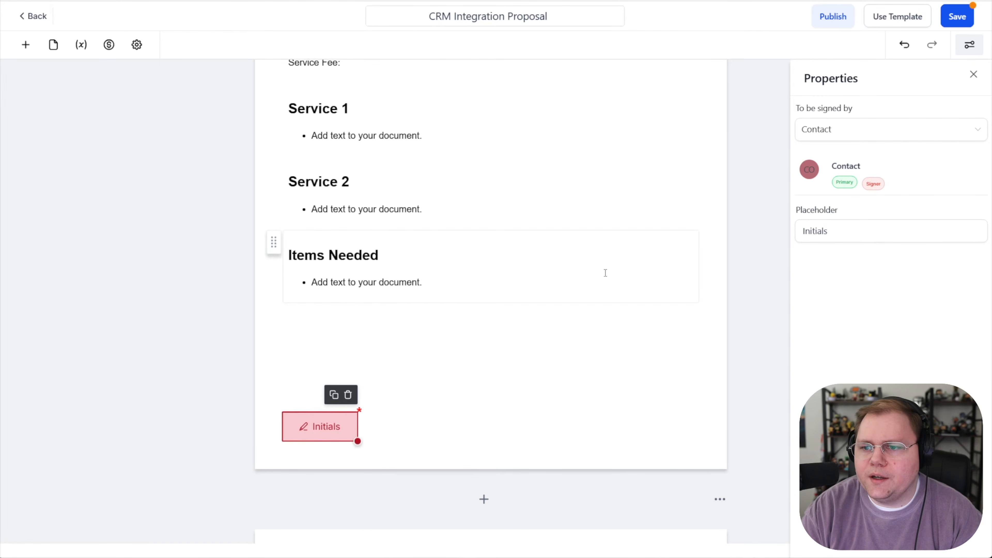
left_click_drag(318, 157, 317, 300)
Step: Add a signature field for the contact below the acceptance text on the Sign & Accept page
scroll(195, 313, "down", 20)
left_click(462, 239)
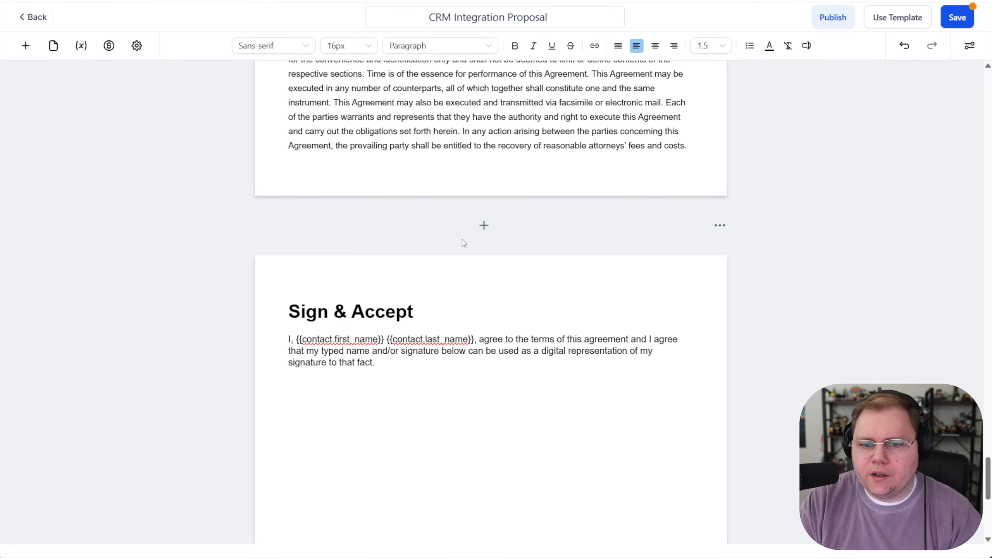
mouse_move(416, 313)
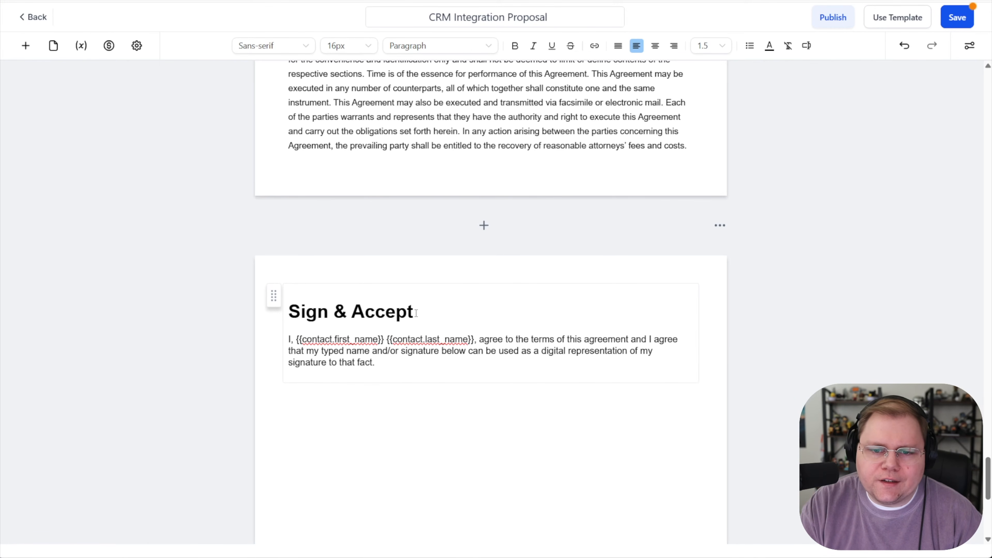
scroll(412, 316, "down", 3)
left_click(25, 45)
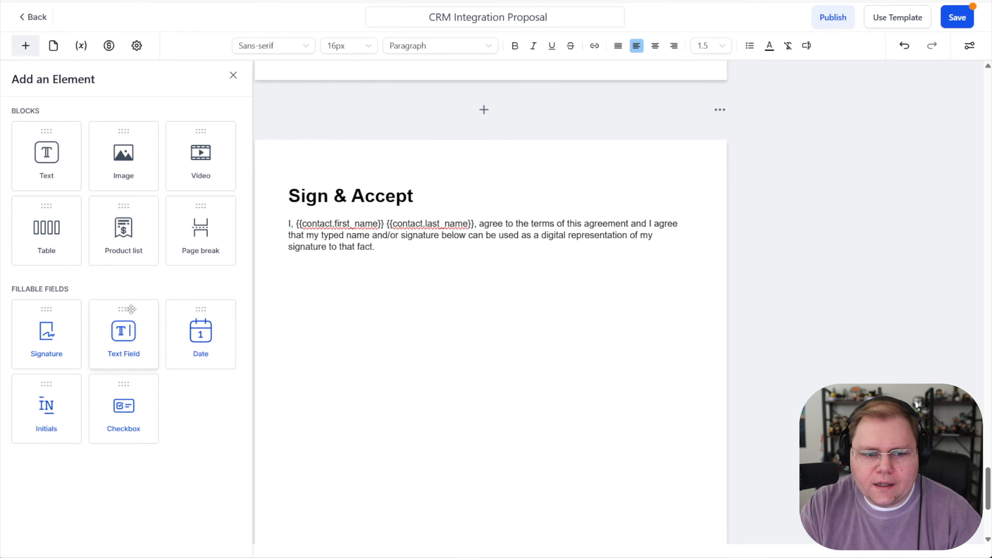
mouse_move(46, 336)
left_mouse_down()
mouse_move(329, 299)
mouse_move(338, 304)
mouse_move(331, 319)
left_mouse_up()
Step: Add a date field and align it with the signature field's left edge, leaving a gap beneath the signature
left_click(26, 46)
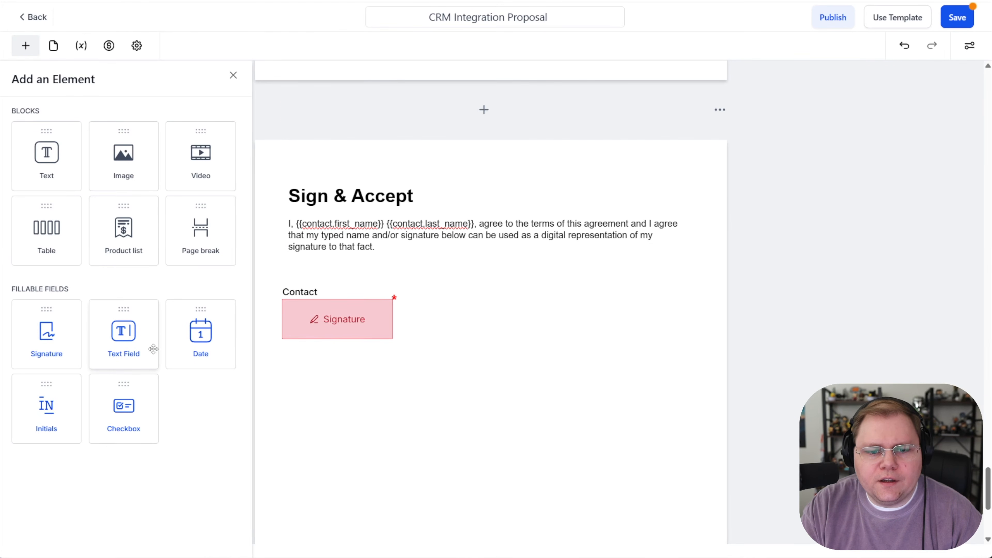
left_click_drag(201, 347, 387, 391)
left_click(396, 378)
left_click_drag(391, 350, 310, 387)
Step: Add a "Your Full Name" text field between the signature and date fields
left_click(26, 45)
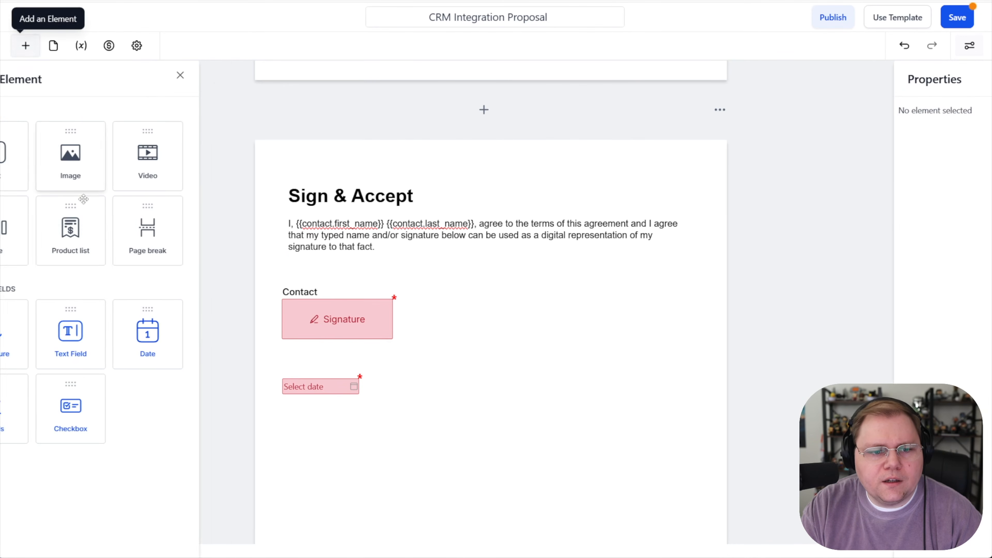
mouse_move(125, 342)
left_mouse_down()
mouse_move(363, 381)
mouse_move(343, 354)
left_mouse_up()
left_click(452, 256)
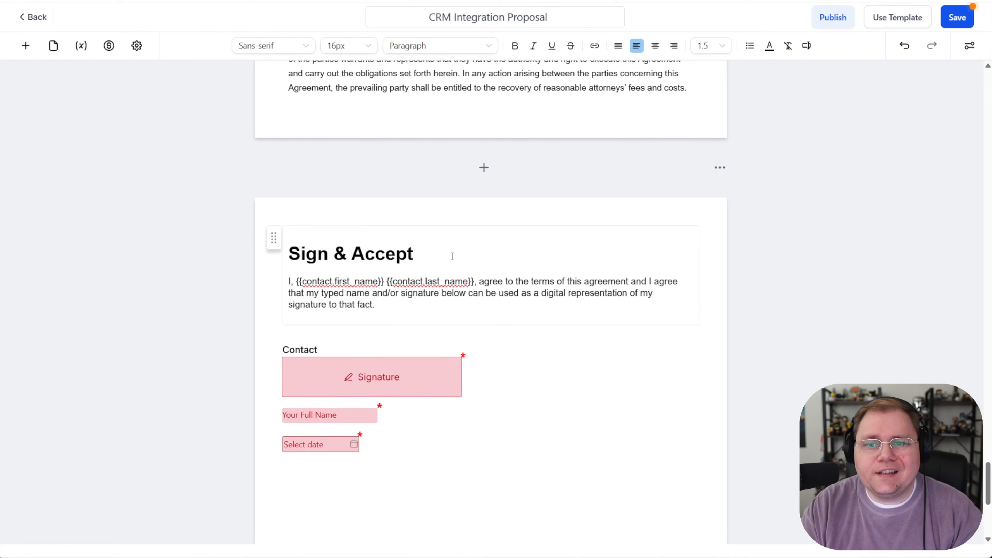
Step: Enable Override Email Configuration in the document settings
left_click(137, 52)
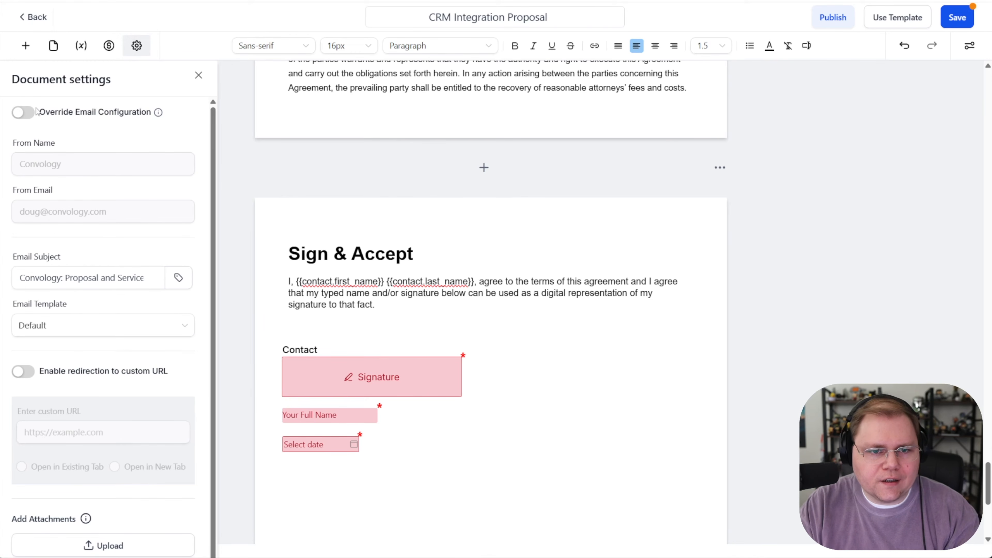
left_click(23, 113)
left_click_drag(62, 163, 22, 169)
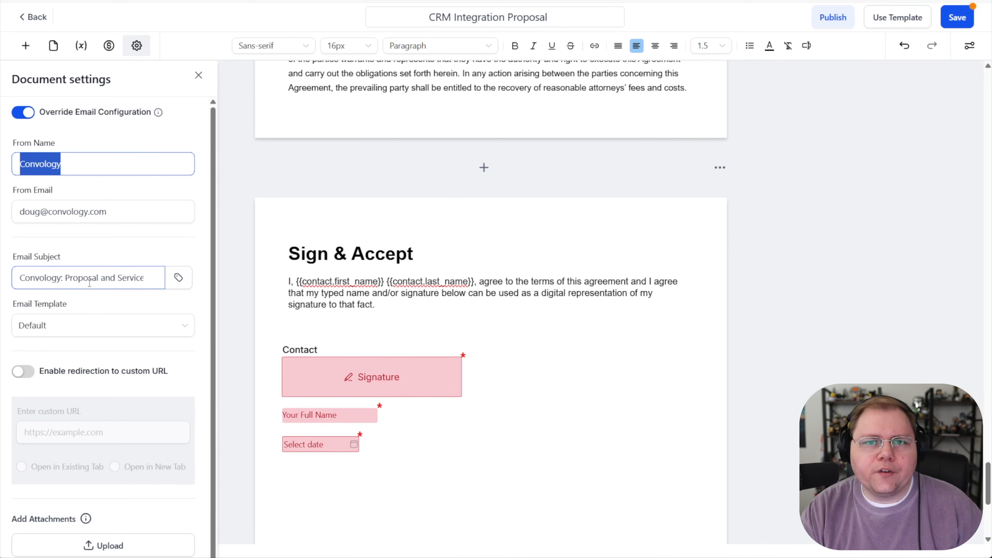
Step: Review the document's email subject, email template and custom URL redirection options, along with its payment settings
scroll(78, 283, "down", 1)
left_click(18, 283)
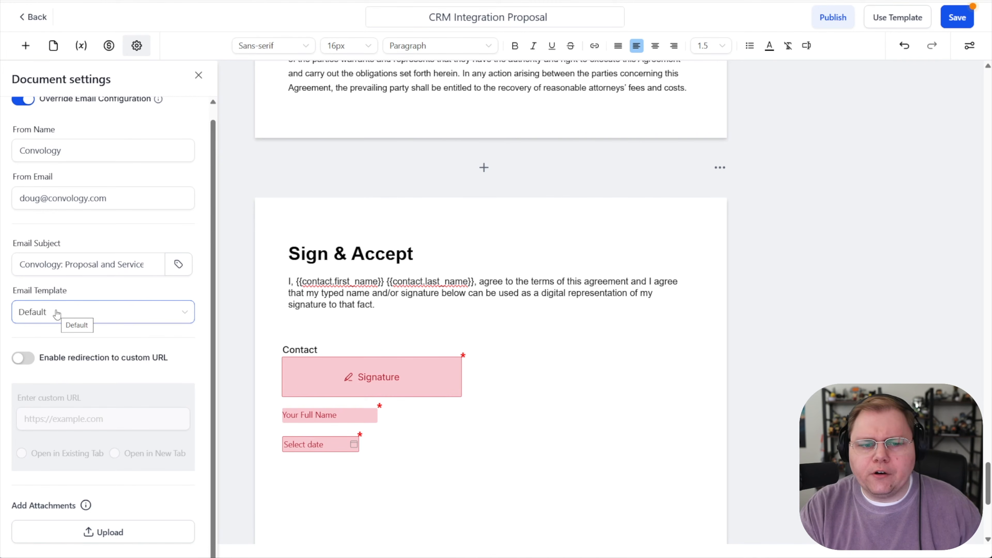
left_click(24, 358)
left_click(24, 358)
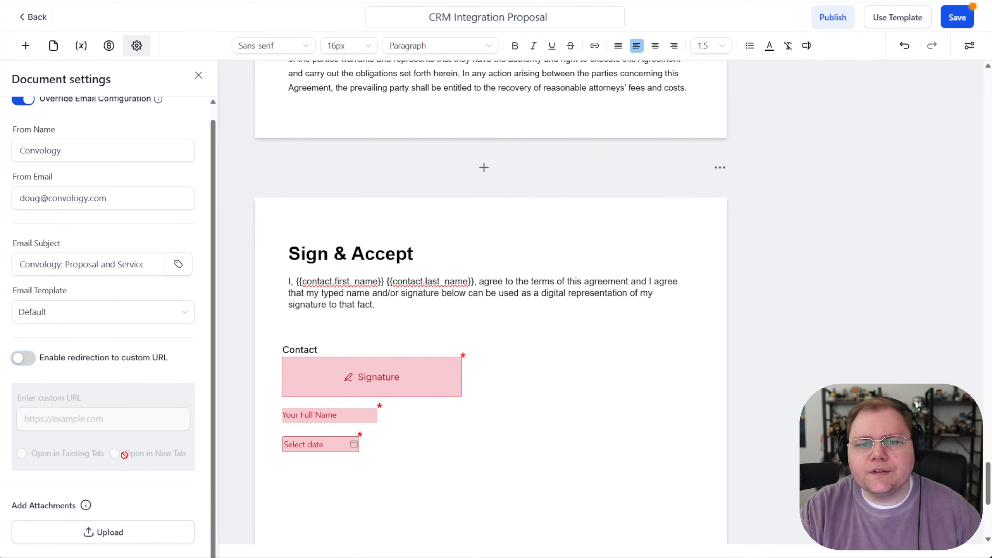
scroll(369, 215, "up", 3)
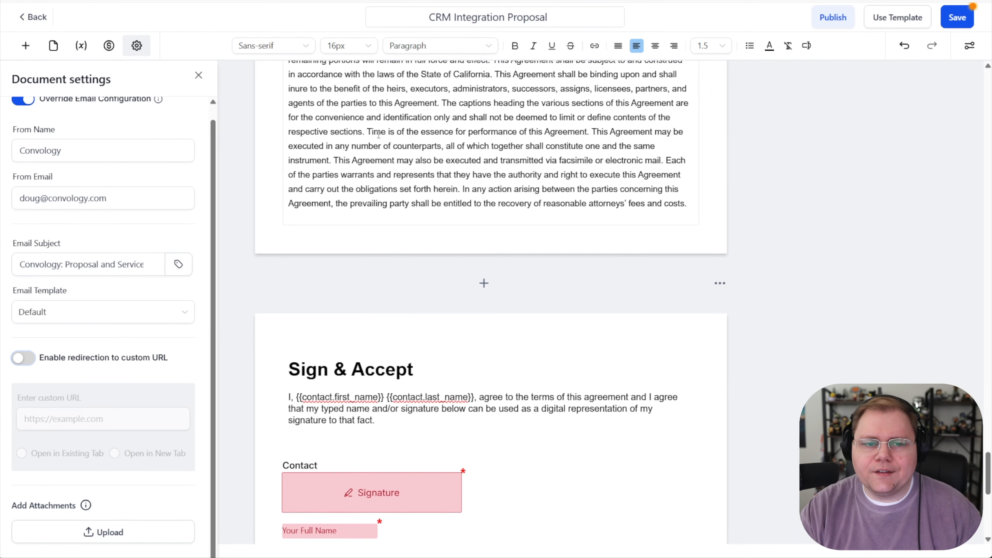
scroll(118, 127, "up", 1)
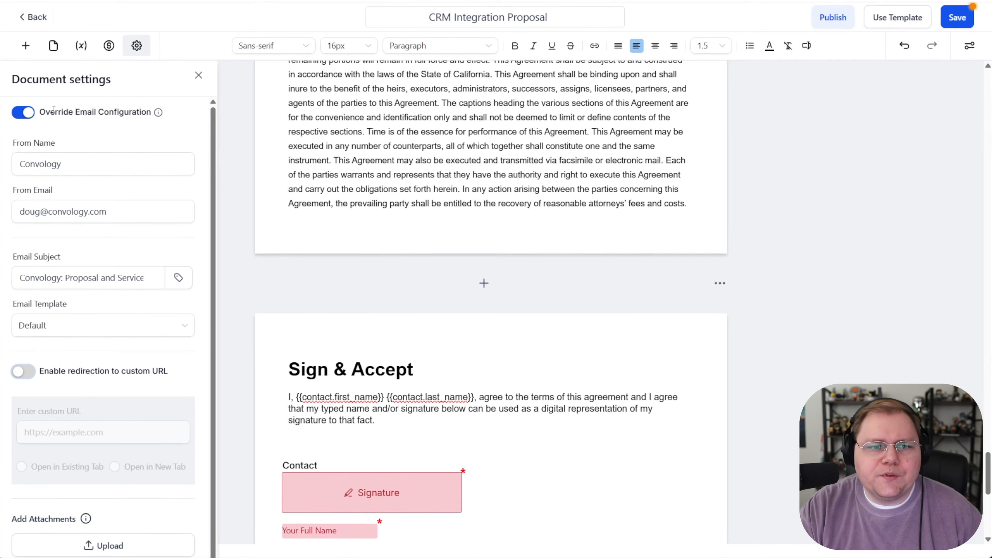
left_click(110, 46)
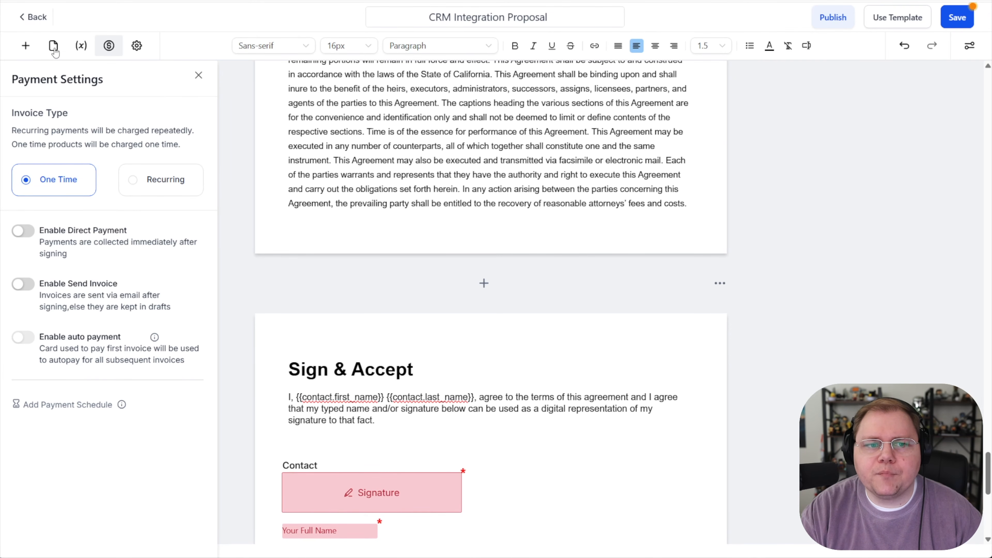
Step: Rename the template to "General Proposal" and save it
left_click(957, 17)
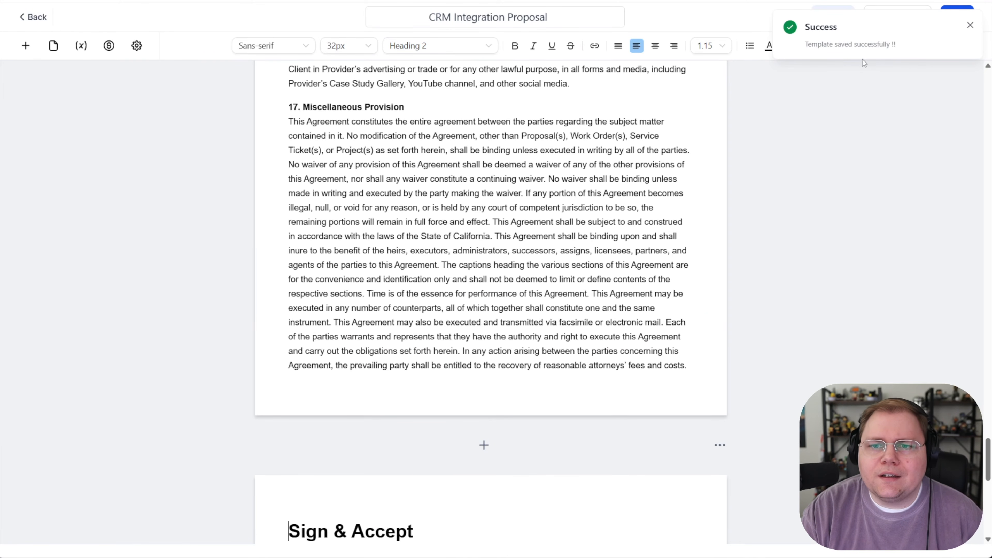
left_click_drag(559, 18, 431, 15)
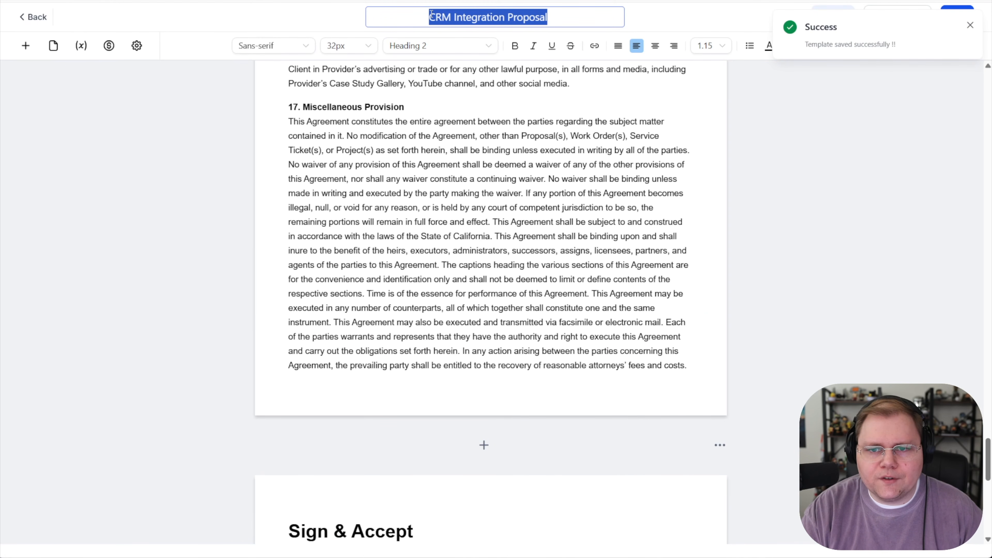
type("General Pro")
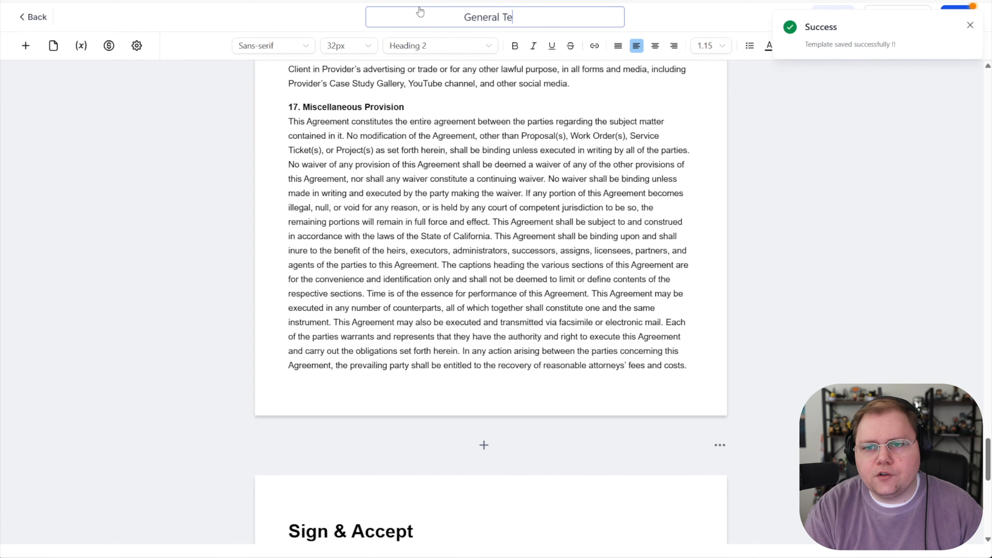
type("posal")
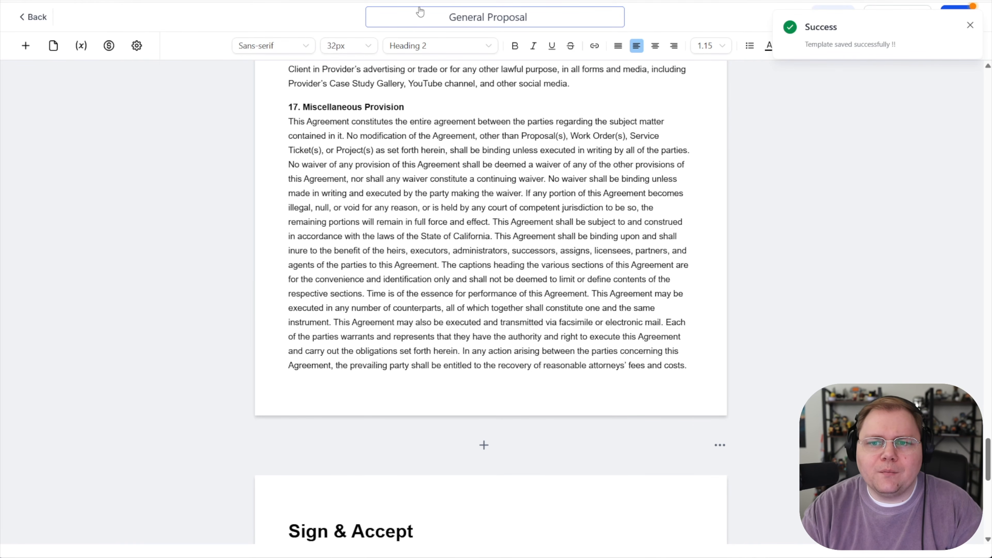
left_click(662, 15)
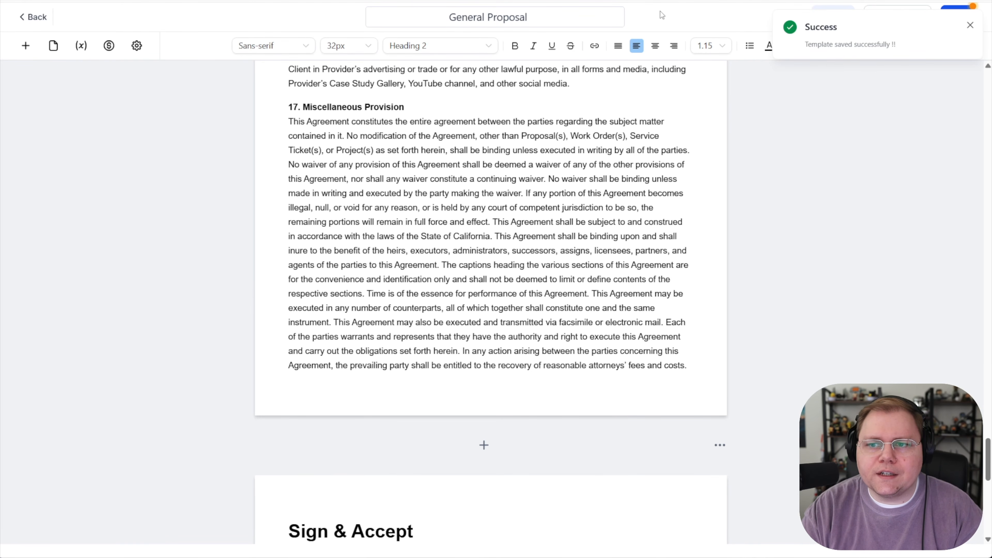
left_click(969, 25)
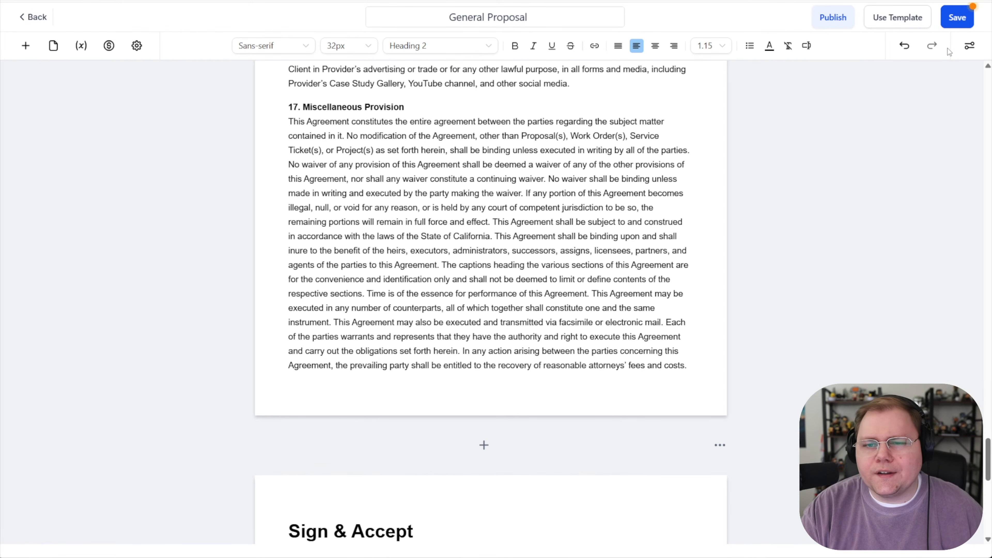
left_click(961, 20)
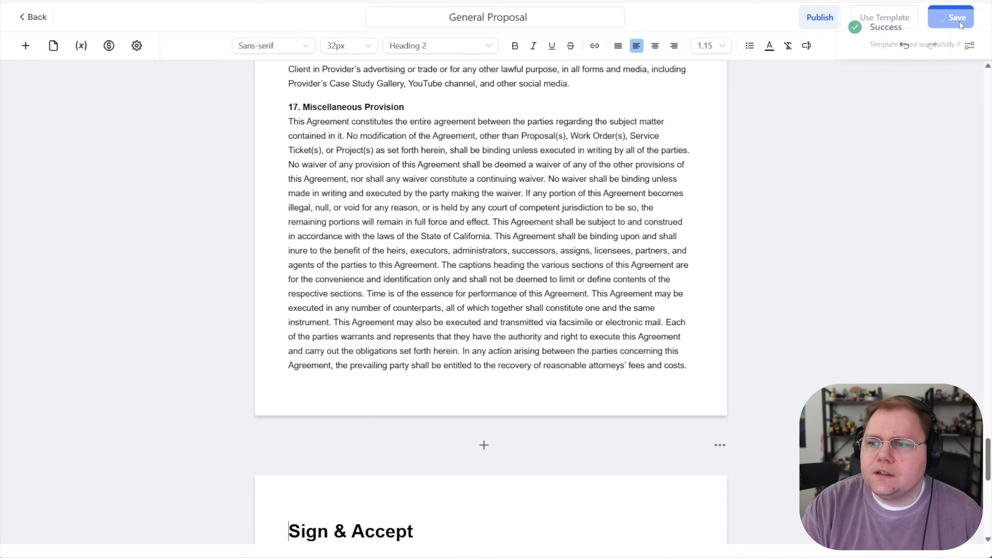
left_click(970, 26)
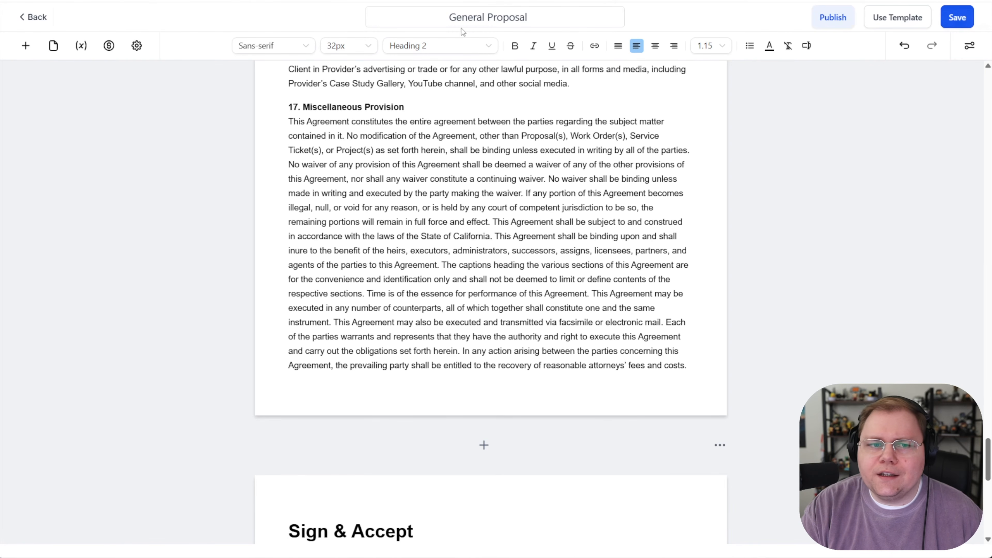
Step: Return to the Documents & Contracts templates list and create a document from the General Proposal template
left_click(39, 16)
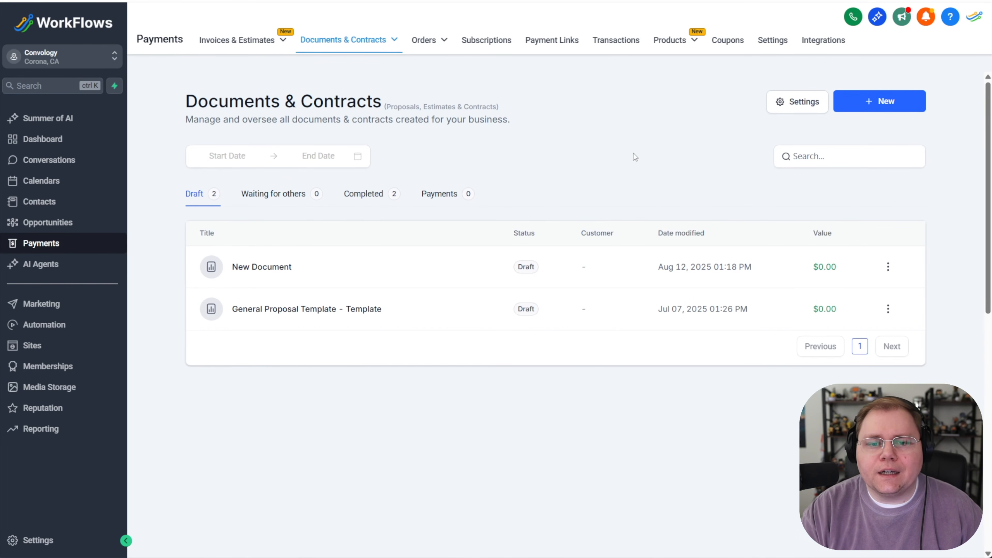
mouse_move(368, 40)
left_click(318, 85)
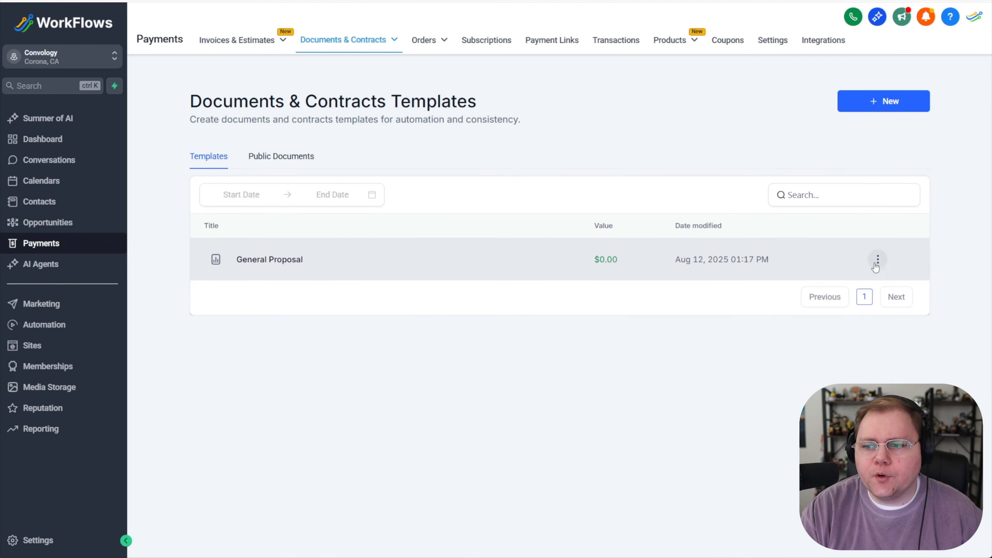
left_click(877, 260)
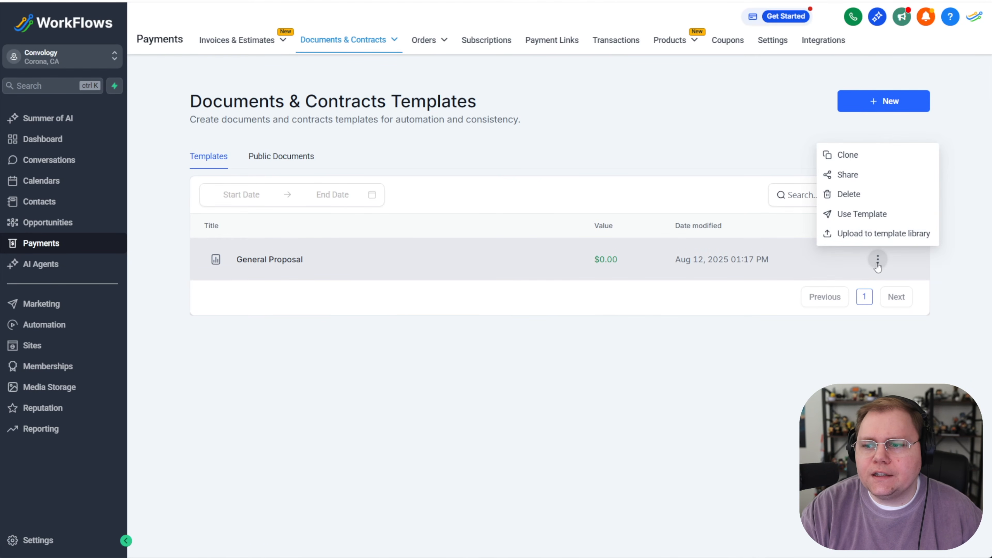
left_click(847, 215)
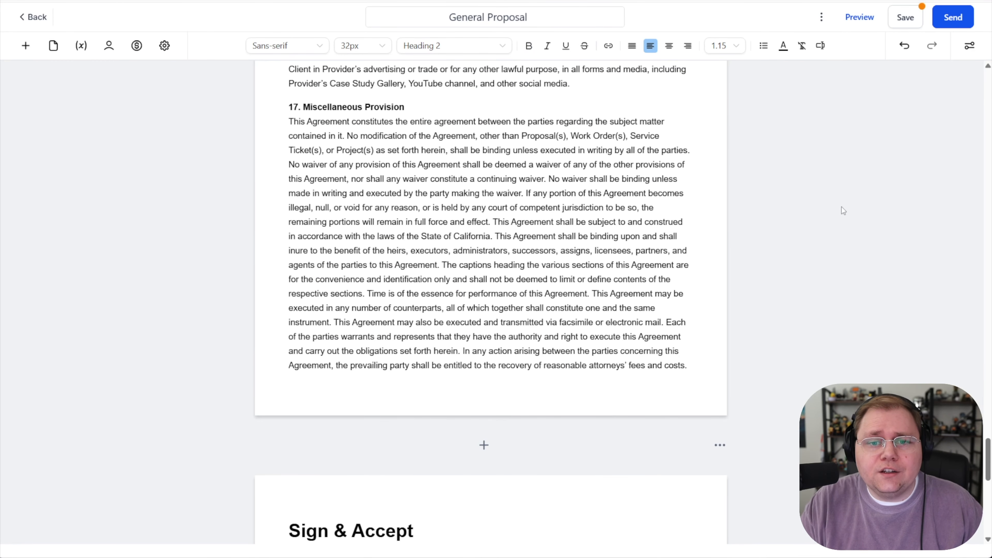
Step: Examine the new document's cover page company name and its project overview page
left_click_drag(979, 459, 982, 74)
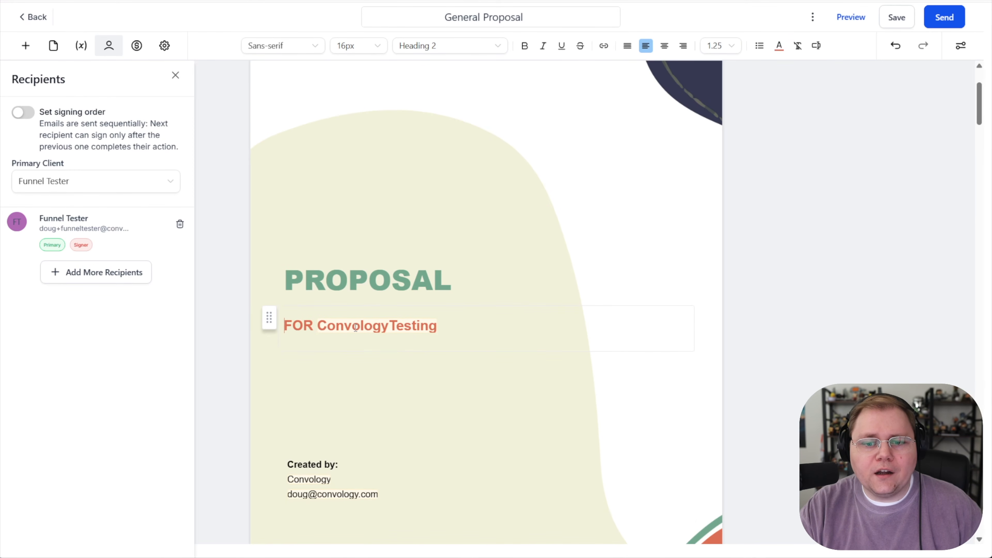
left_click(350, 329)
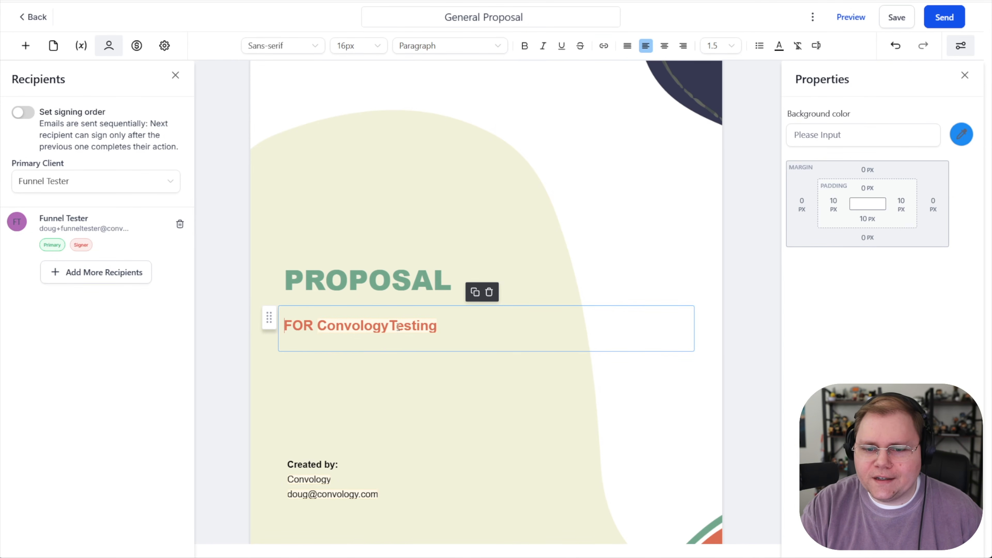
mouse_move(396, 329)
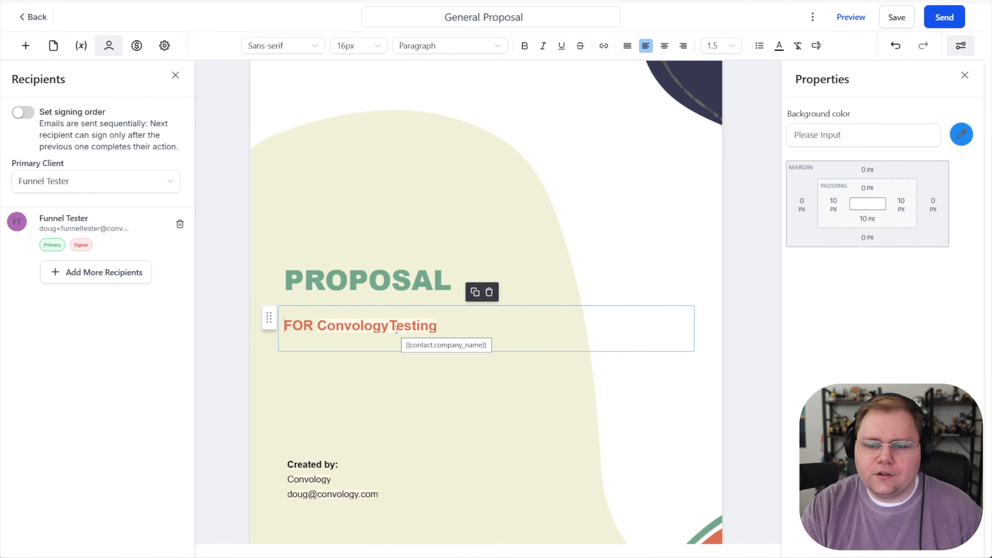
scroll(276, 349, "down", 3)
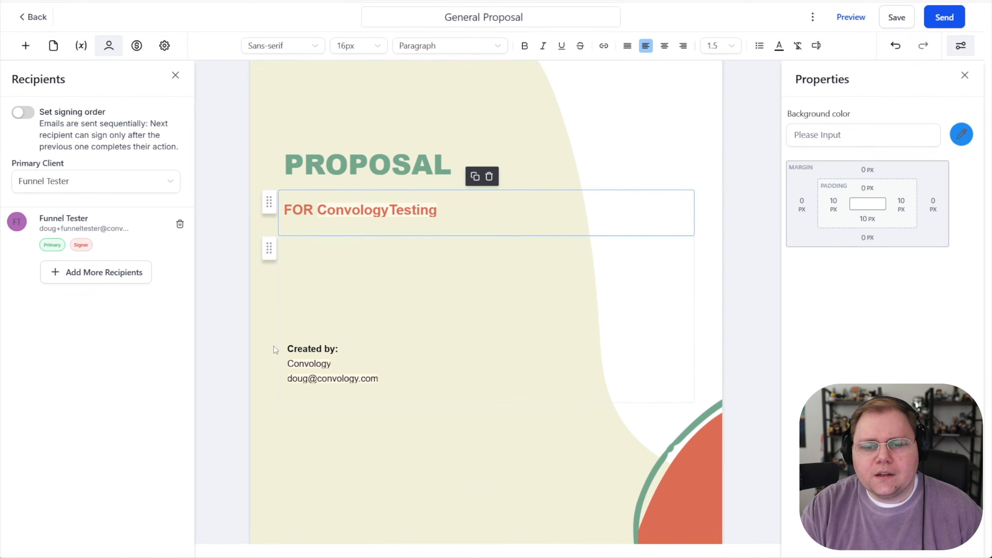
scroll(327, 365, "down", 12)
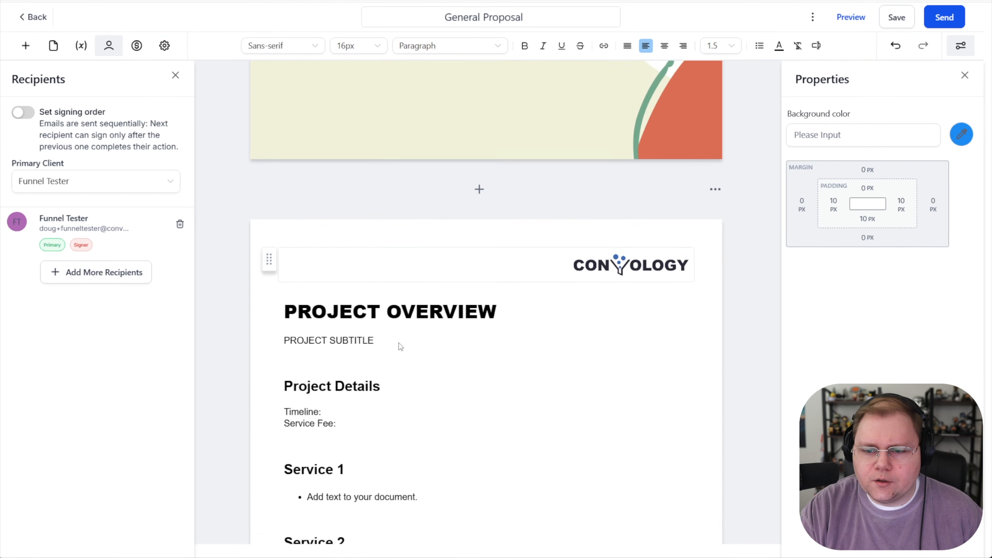
scroll(433, 252, "down", 7)
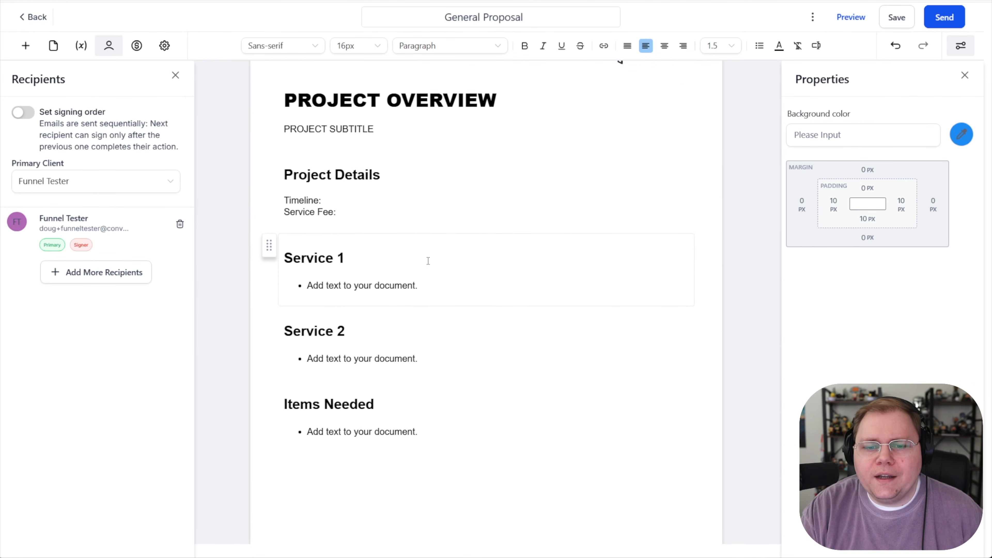
Step: Replace the overview page's title with "Website Migration to HighLevel" and its subtitle with "Complete Rebuild + Website Management"
scroll(428, 268, "up", 4)
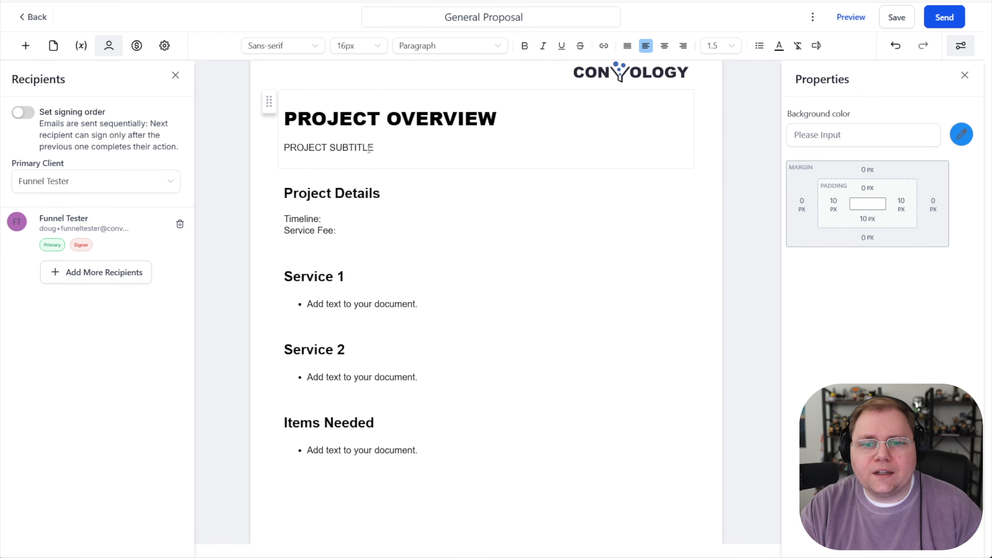
left_click_drag(483, 124, 283, 117)
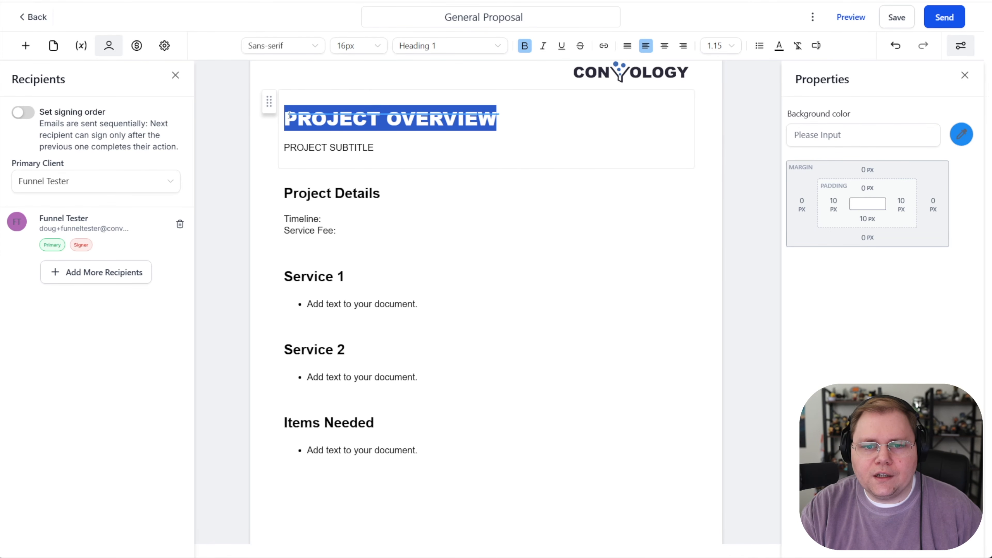
type("Website Migration to High")
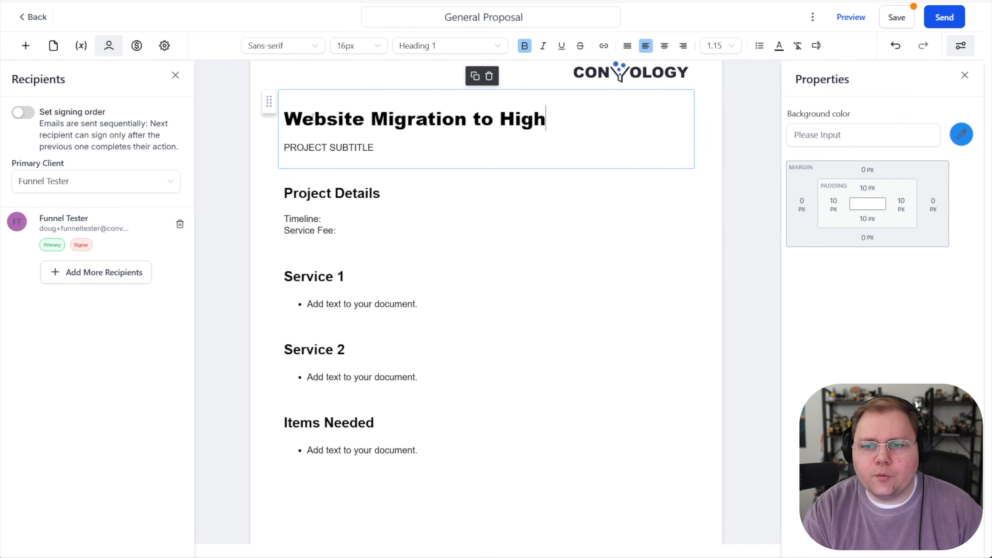
type("Level")
left_click_drag(374, 148, 268, 138)
type("Complete Rebuild + Website Management")
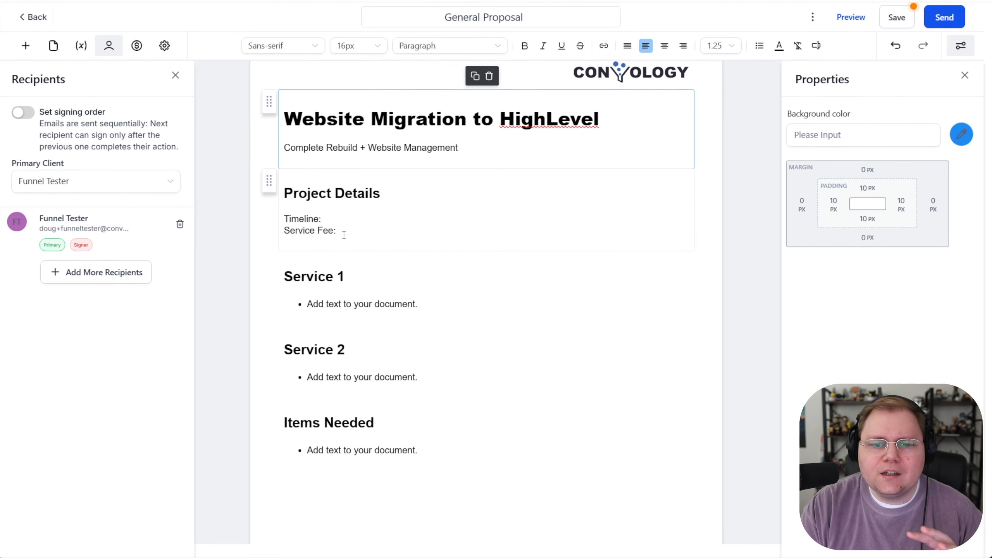
Step: Add the Website Hosting & Management product with its monthly price to the Service Fees table
scroll(348, 262, "down", 10)
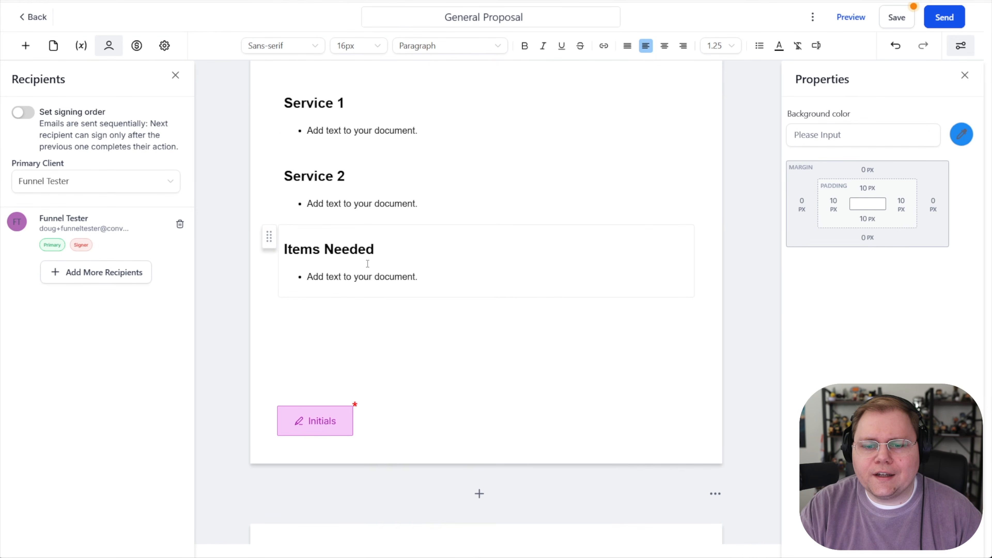
scroll(370, 267, "down", 6)
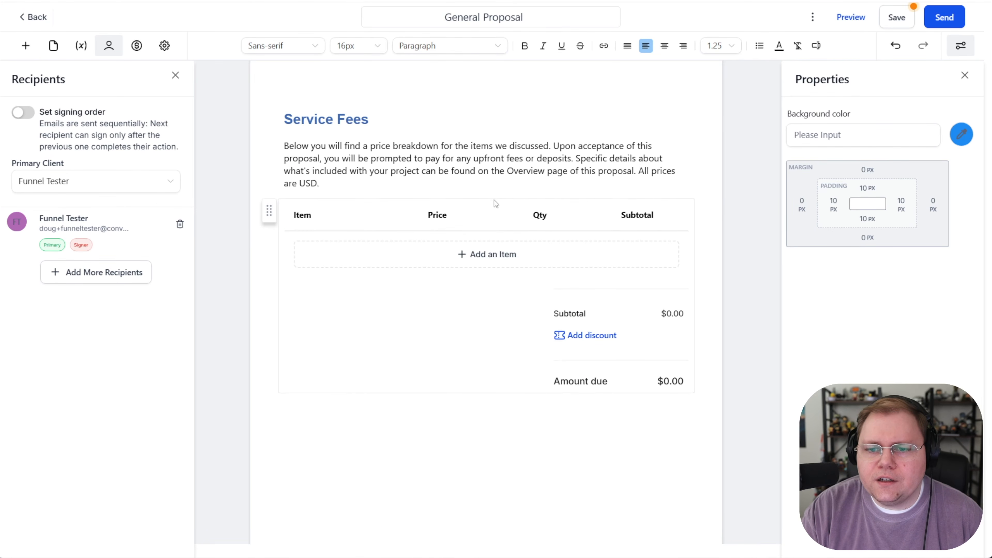
scroll(653, 93, "up", 2)
left_click(664, 106)
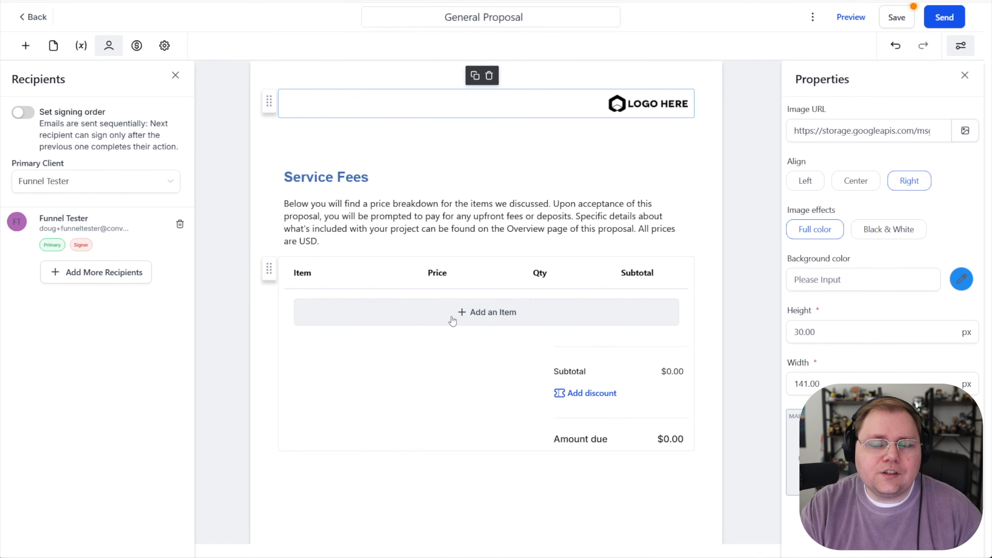
left_click(472, 318)
left_click(424, 273)
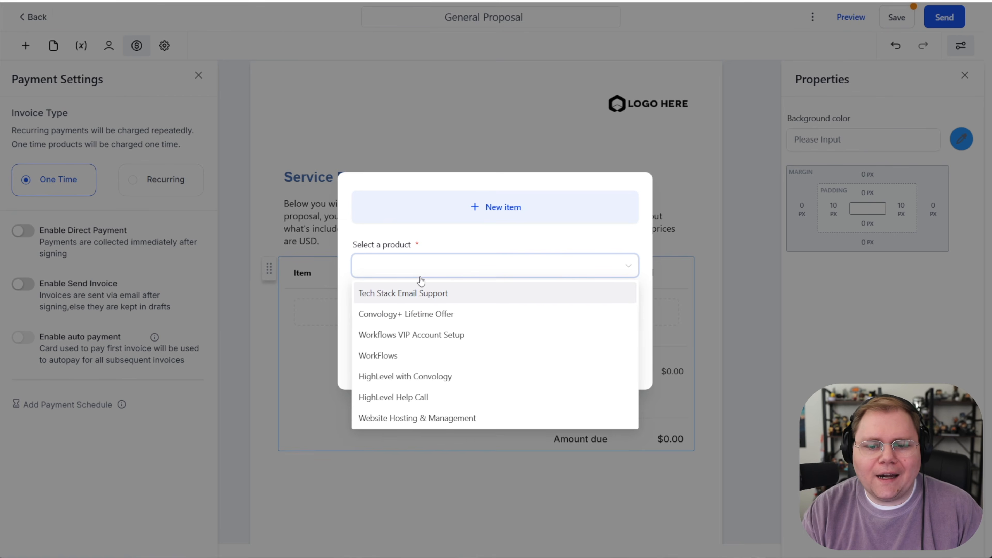
left_click(398, 417)
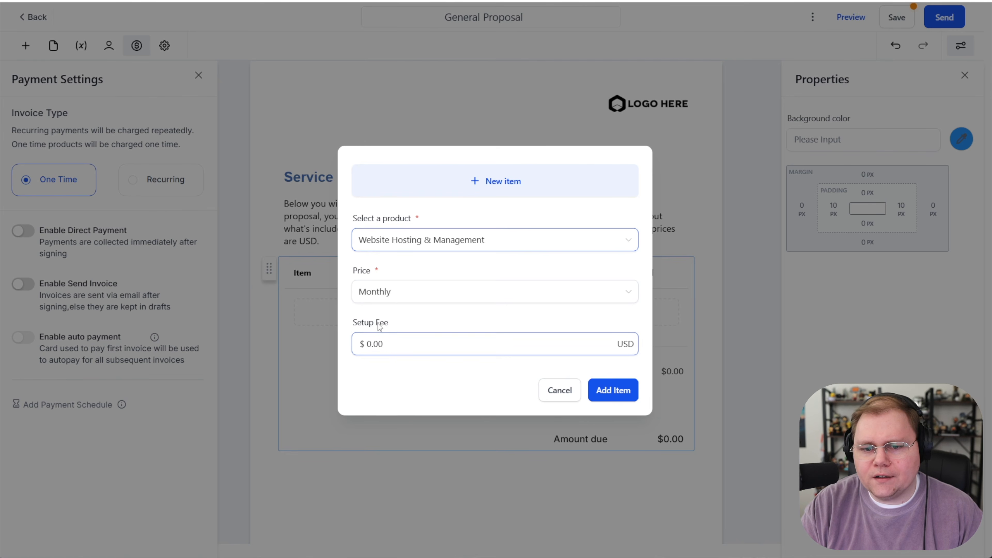
left_click(380, 294)
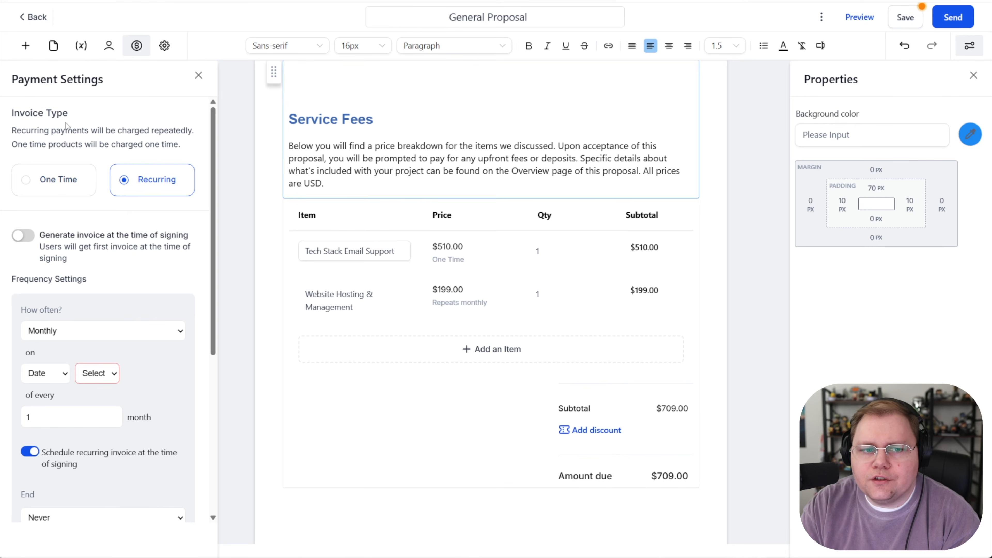
Step: Compare the One Time and Recurring invoice types and try the option to generate the invoice at the time of signing
left_click(85, 181)
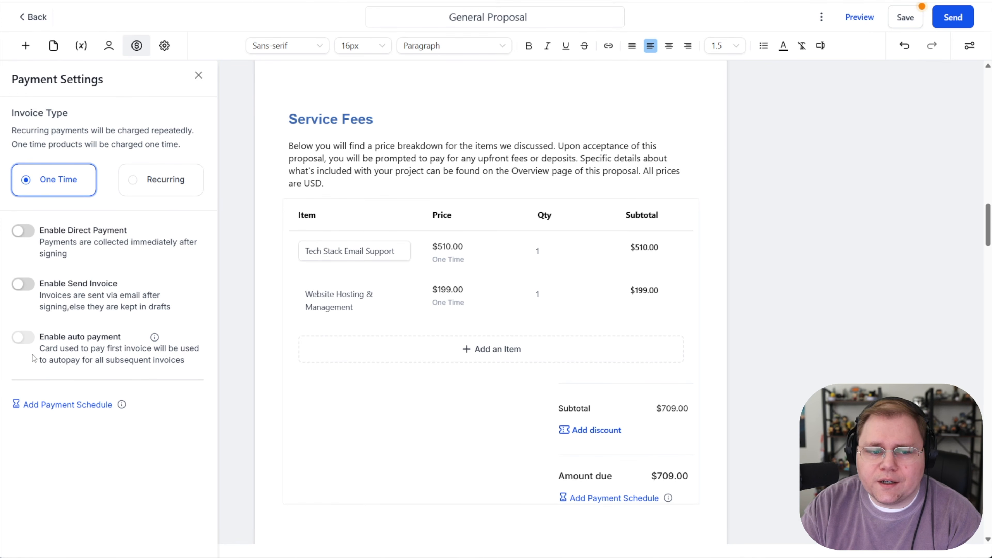
left_click(138, 190)
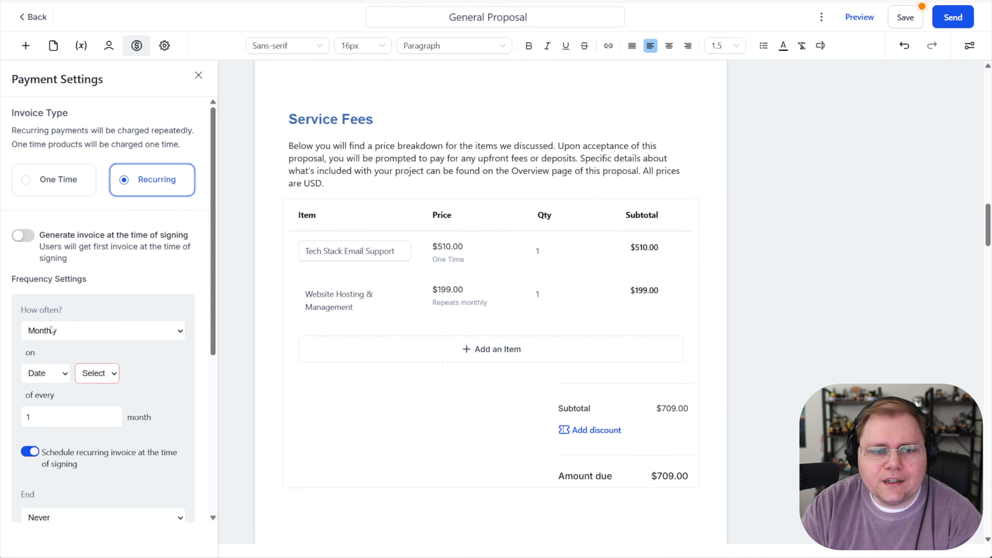
left_click(25, 237)
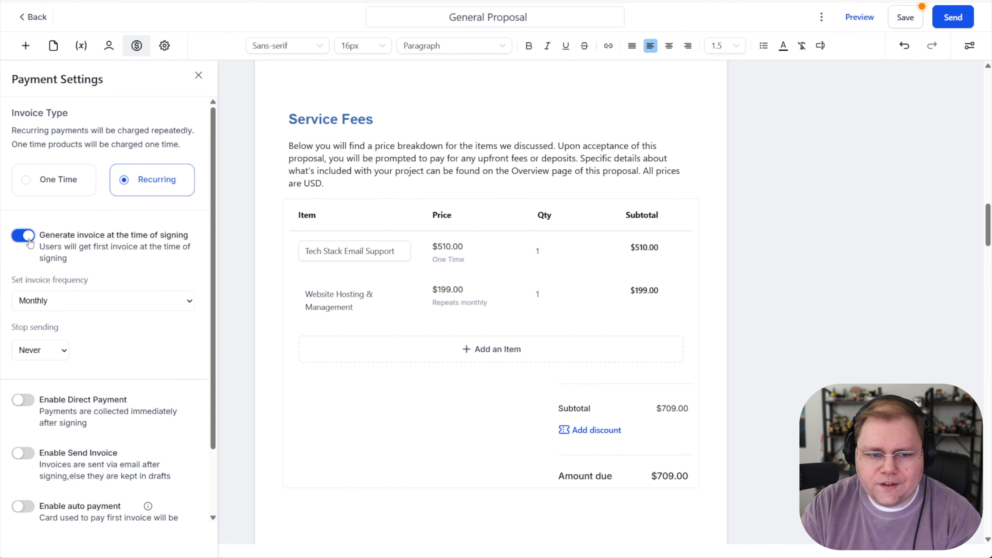
left_click(25, 237)
Step: Set the recurring invoice's monthly billing date to the 12th in the frequency settings
left_click_drag(12, 278, 87, 279)
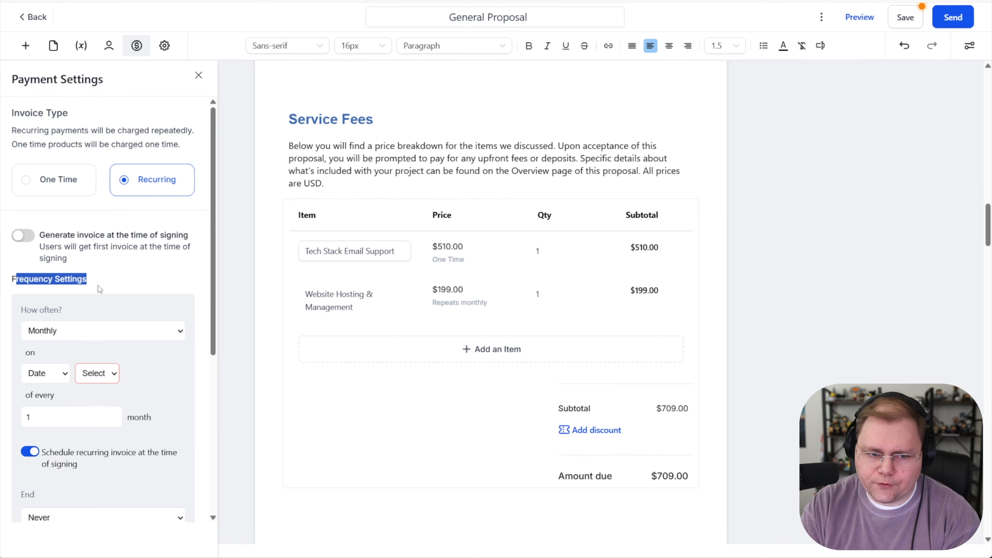
scroll(64, 230, "down", 3)
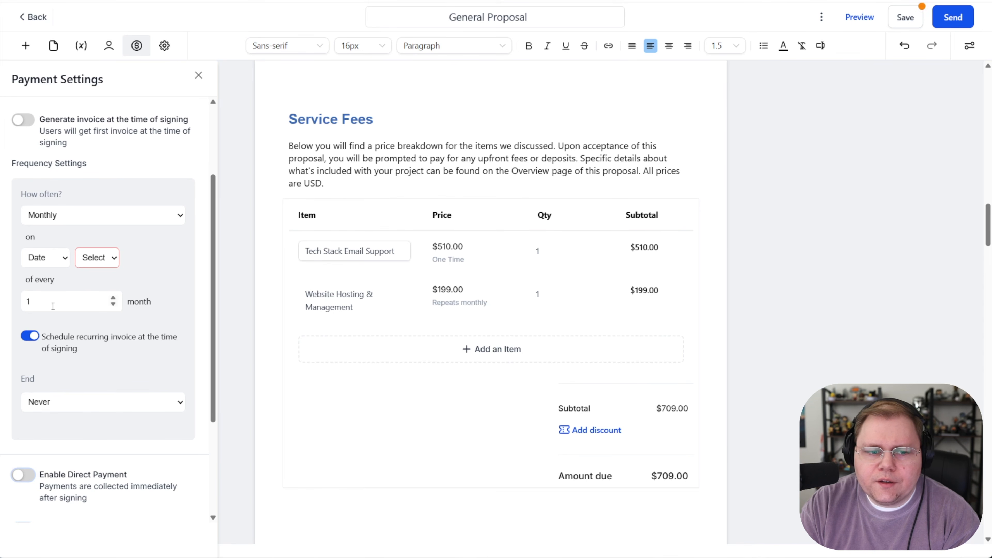
left_click(108, 265)
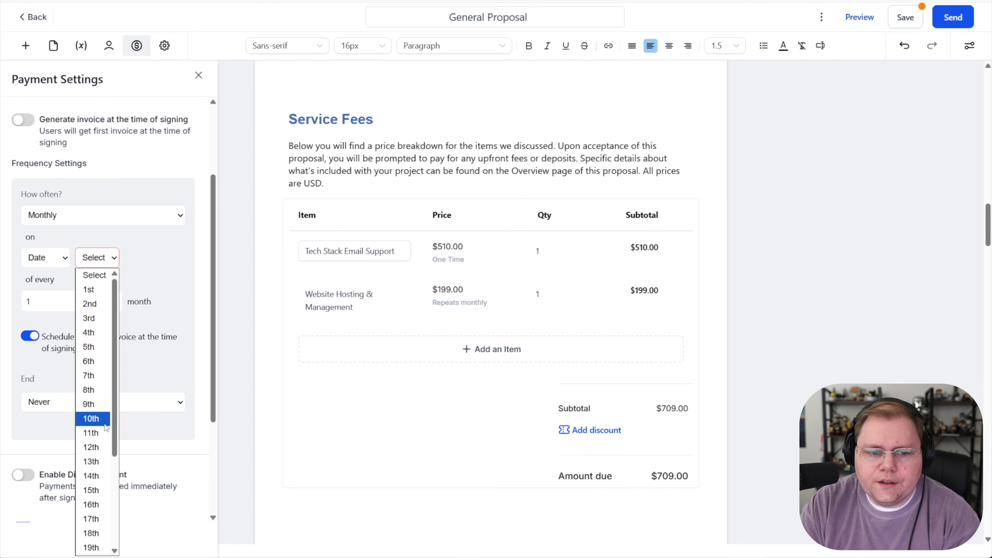
left_click(101, 446)
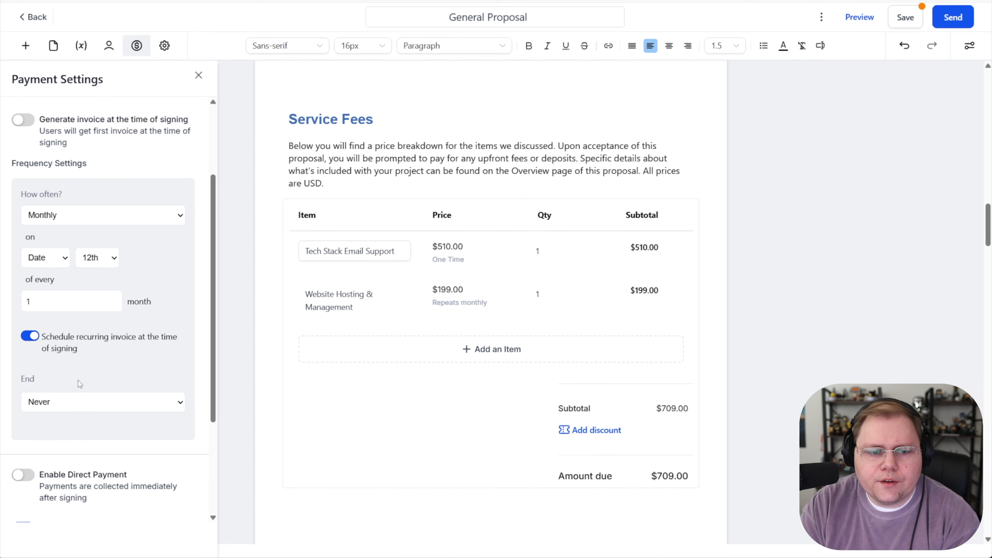
Step: Enable direct payment and auto payment for the proposal's recurring invoice
scroll(47, 351, "down", 4)
left_click(13, 322)
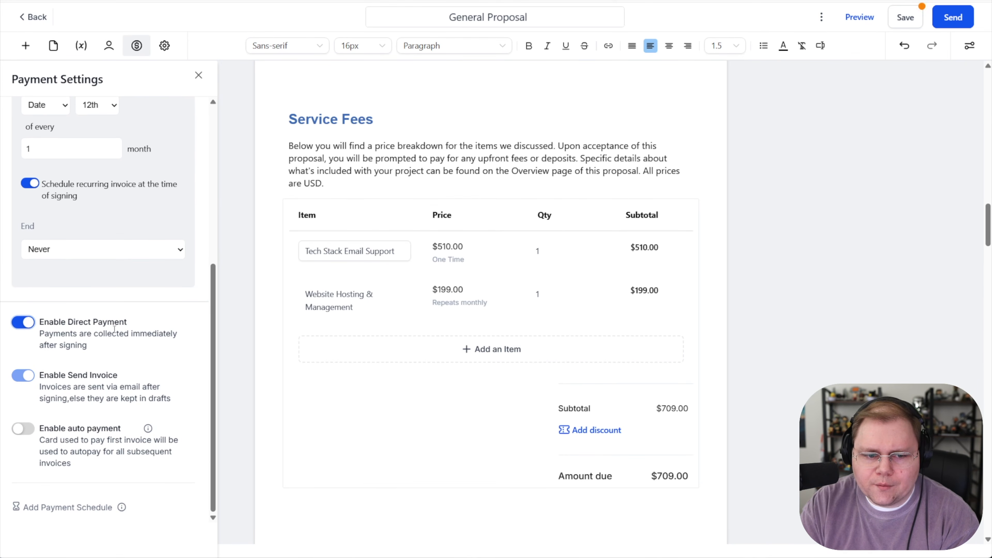
left_click(28, 433)
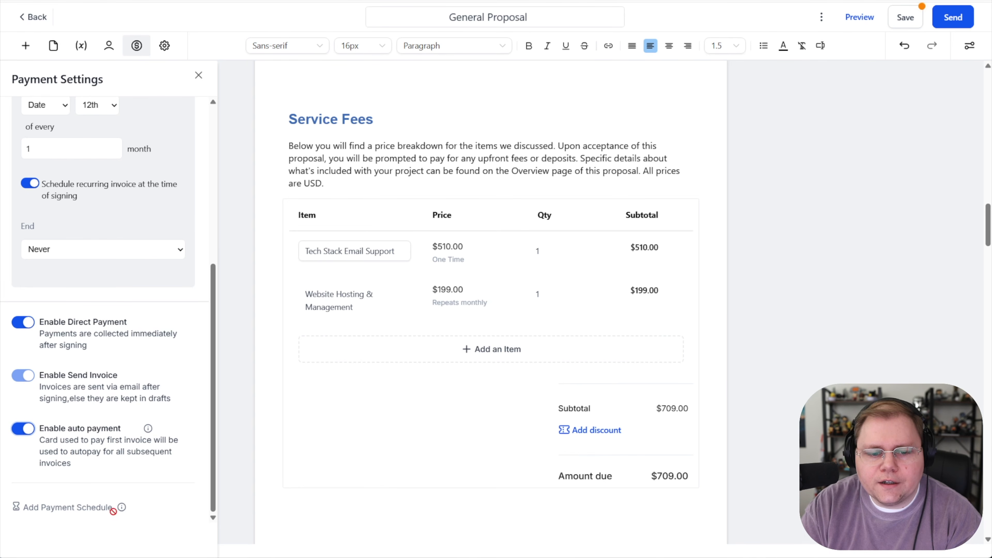
Step: Review the rest of the proposal, including its preview, the agreement terms and the Sign & Accept page's signature fields
scroll(507, 383, "down", 6)
scroll(489, 388, "up", 3)
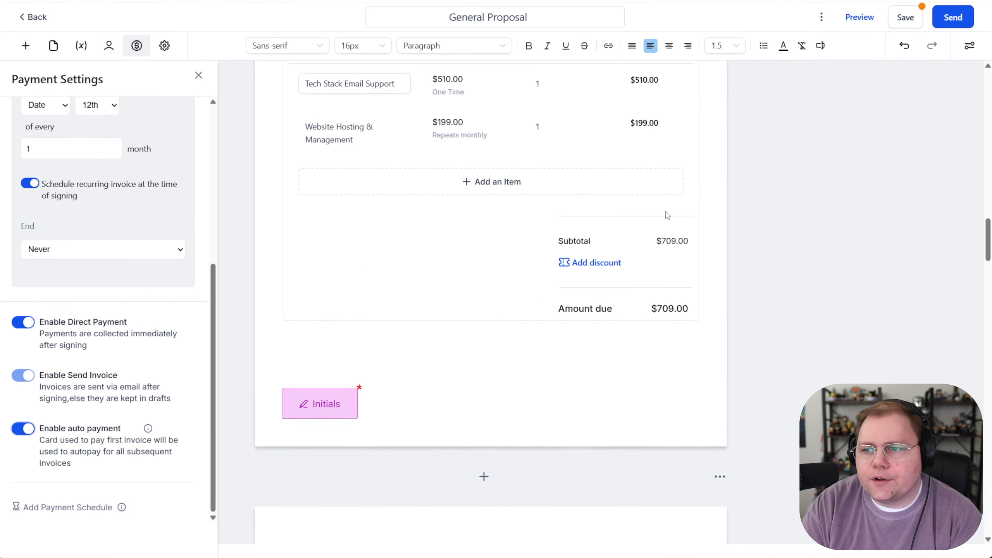
scroll(664, 214, "down", 20)
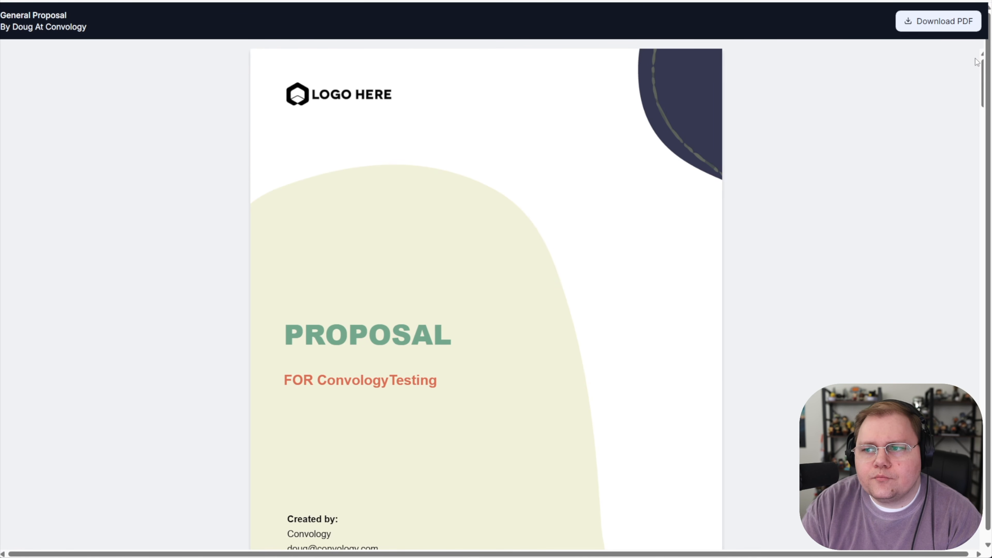
mouse_move(981, 79)
left_mouse_down()
mouse_move(977, 211)
mouse_move(977, 80)
left_mouse_up()
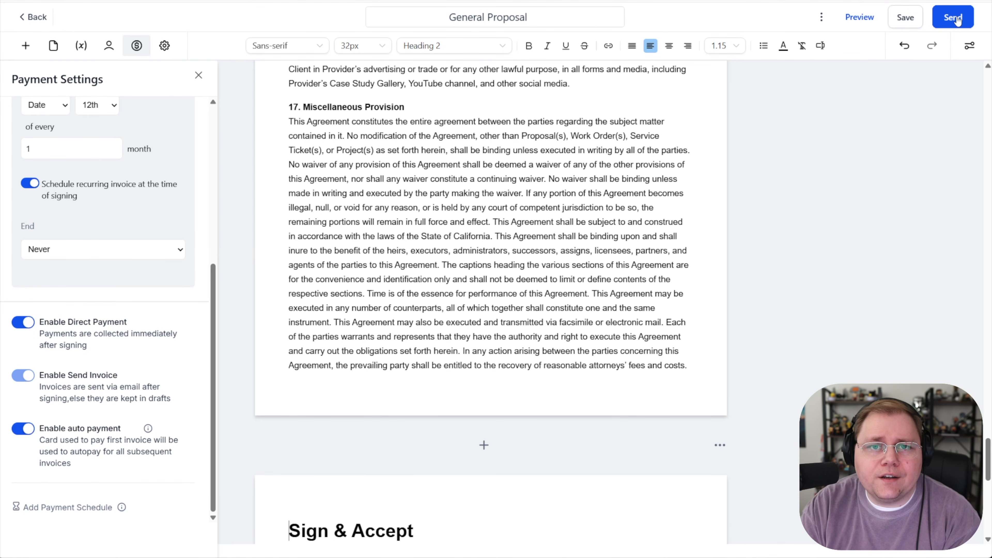
scroll(340, 313, "down", 7)
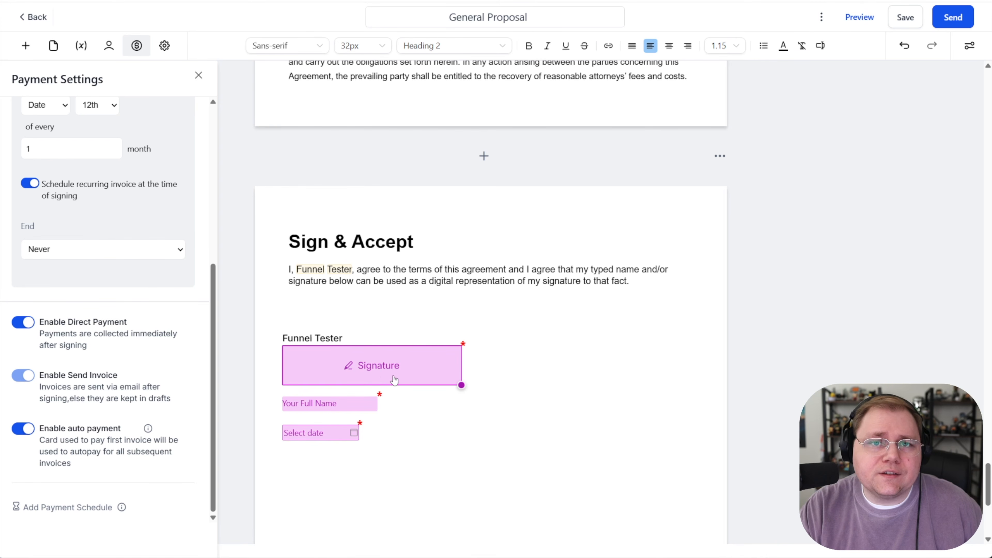